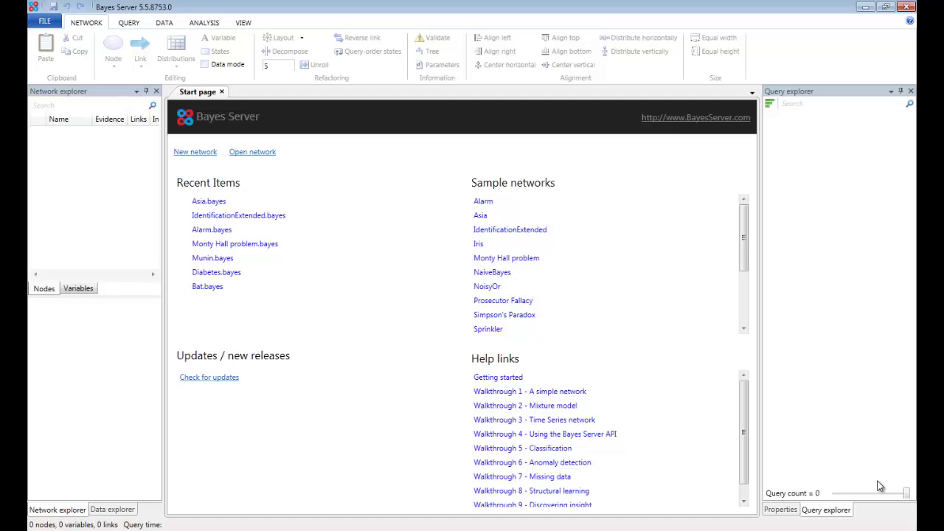
Open the IdentificationExtended sample network and query all five nodes, e.g. Gender Female 51.00%.
left_click(537, 230)
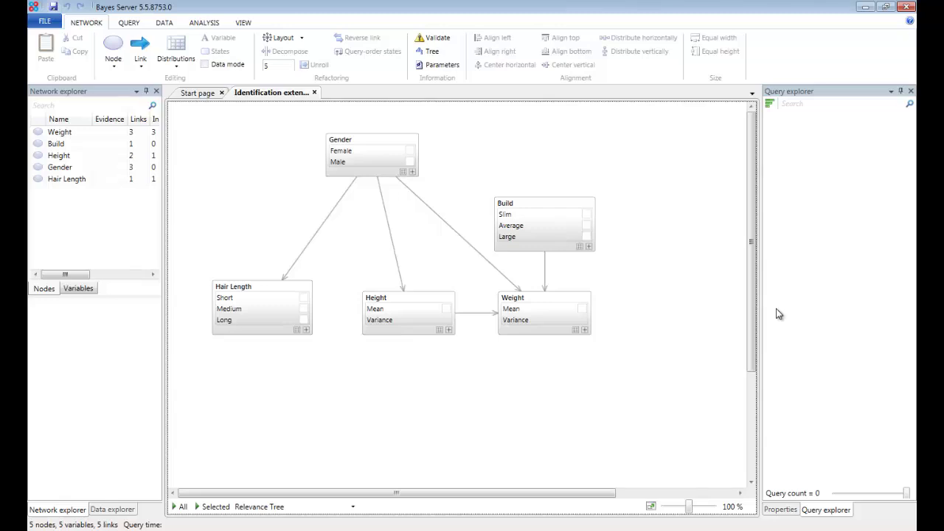
left_click(181, 507)
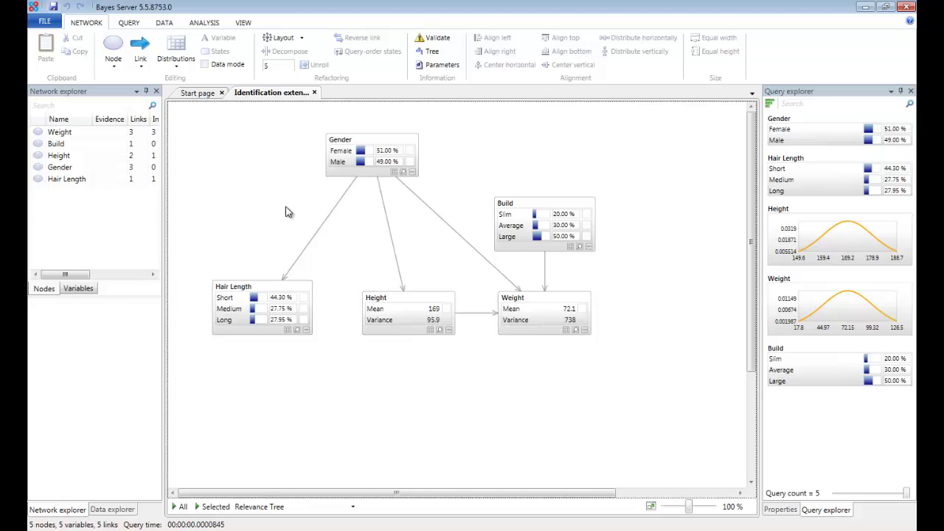
Set Hair Length evidence to Short and Height evidence to 181.
left_click(306, 297)
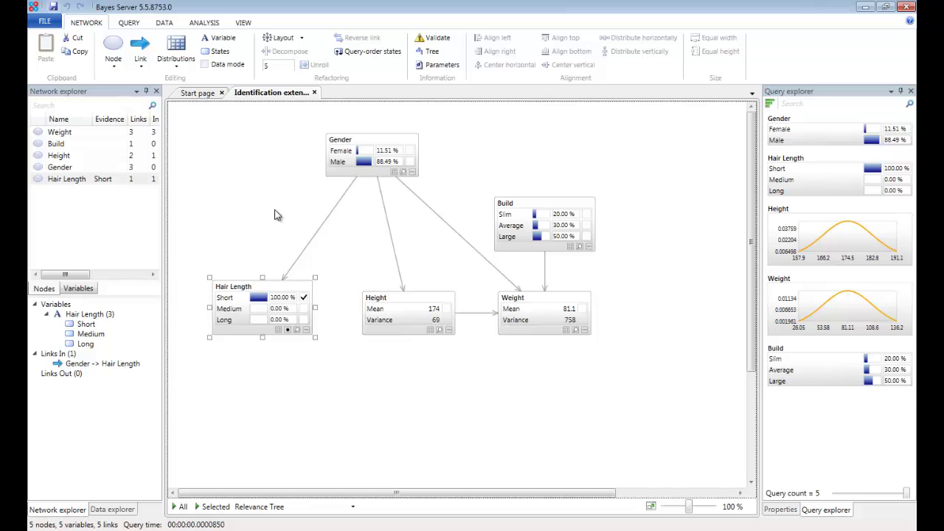
left_click(447, 309)
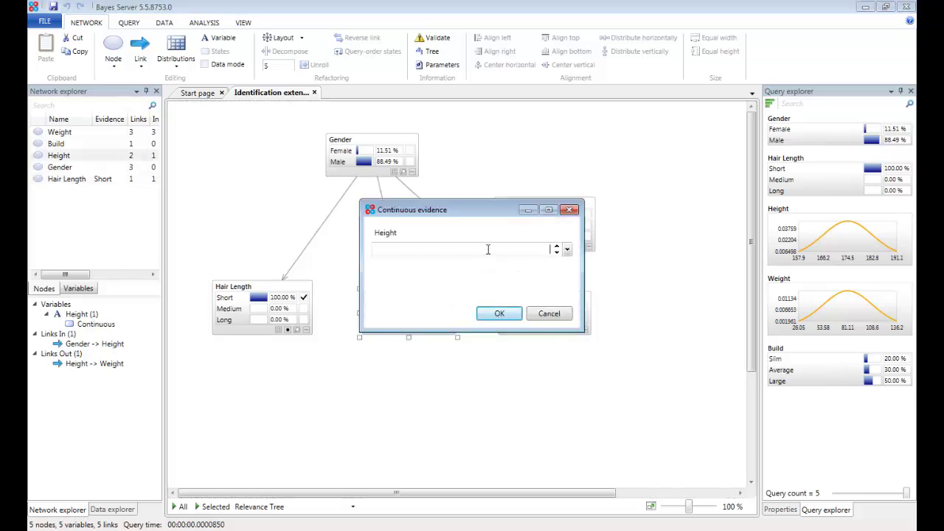
type("181")
left_click(498, 314)
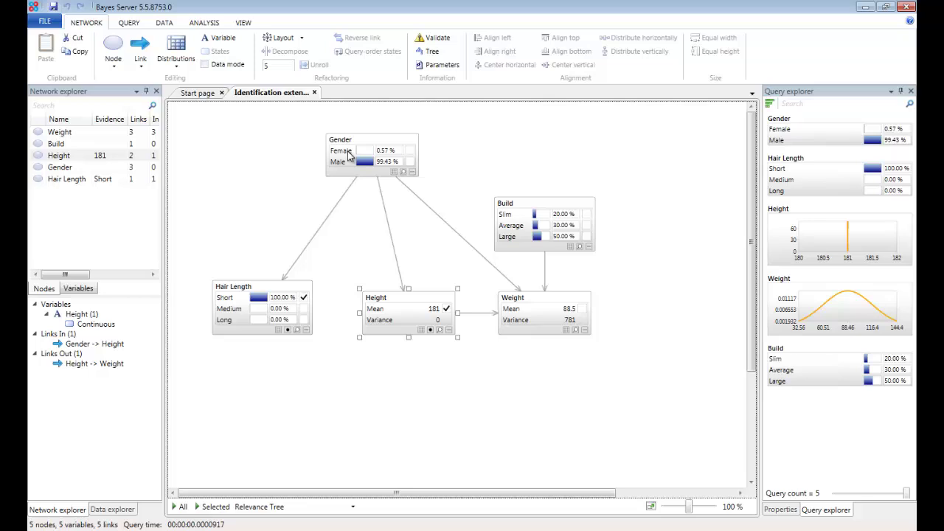
Enter Weight evidence of 60, giving Male 68.32% and Build Average 97.57%.
left_click(714, 378)
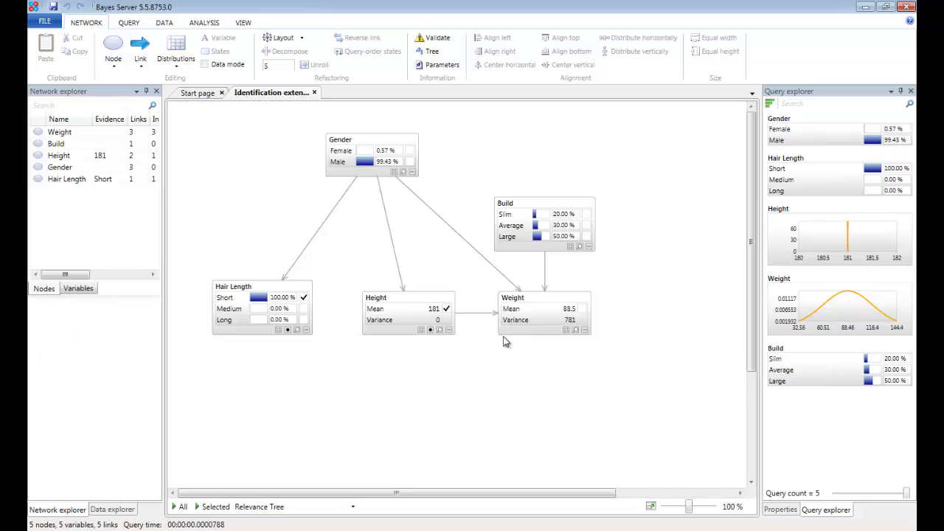
left_click(585, 310)
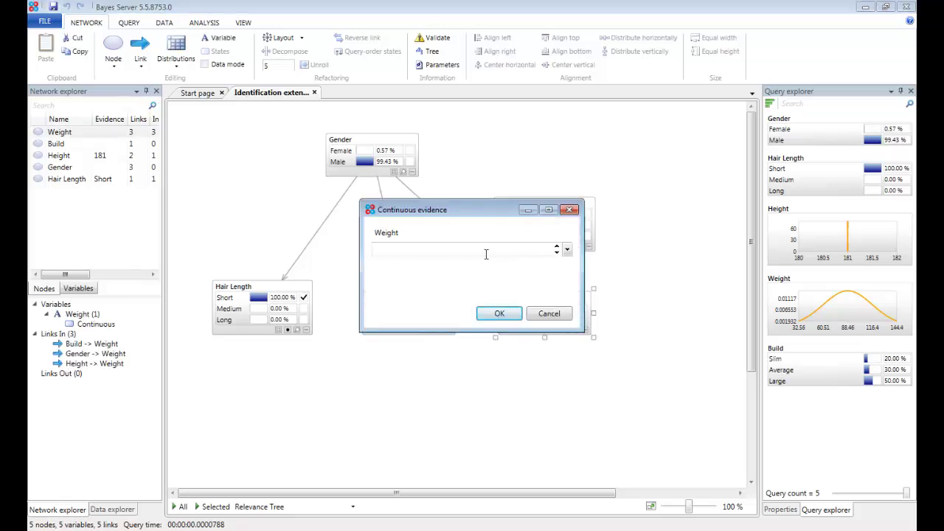
type("60")
left_click(507, 314)
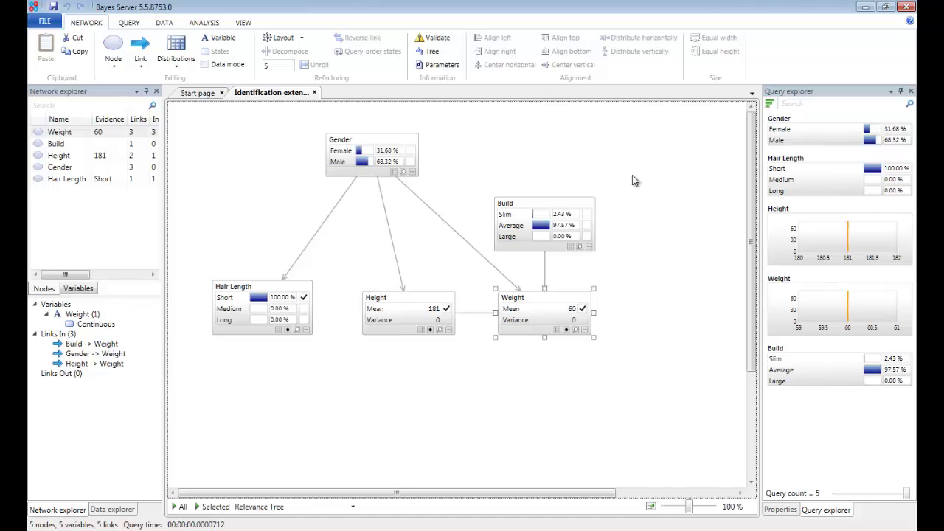
Remove the Weight and Height evidence, leaving only Hair Length Short.
left_click(582, 308)
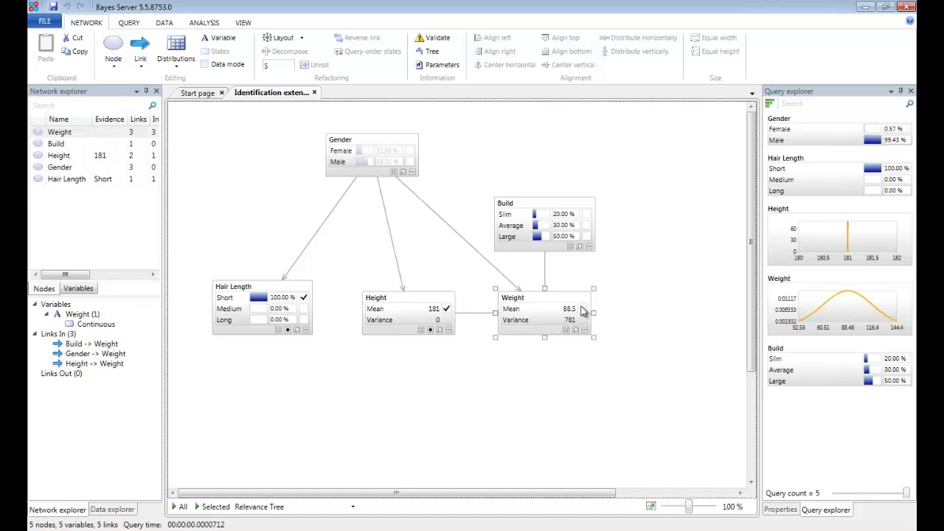
left_click(446, 309)
left_click(463, 163)
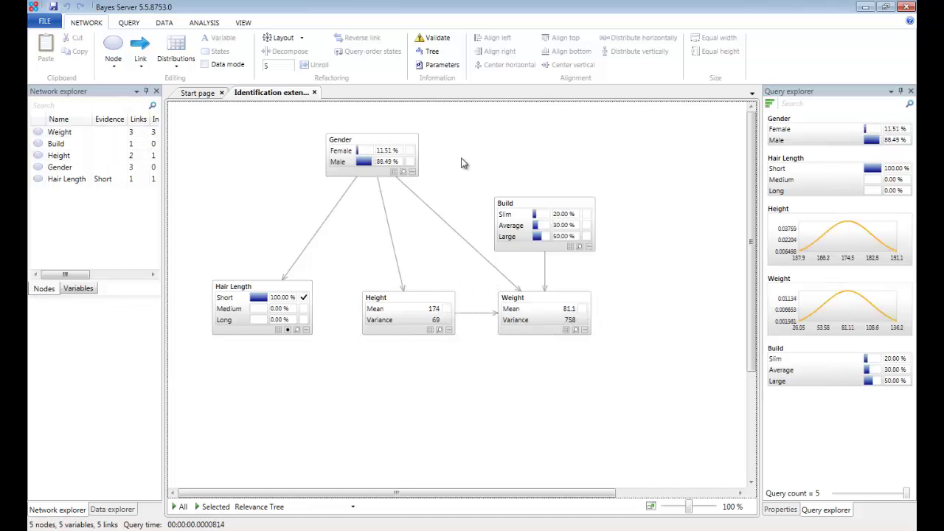
Run a custom joint Gender and Height query: mean Height 162.56 Female, 176.022 Male.
left_click(130, 24)
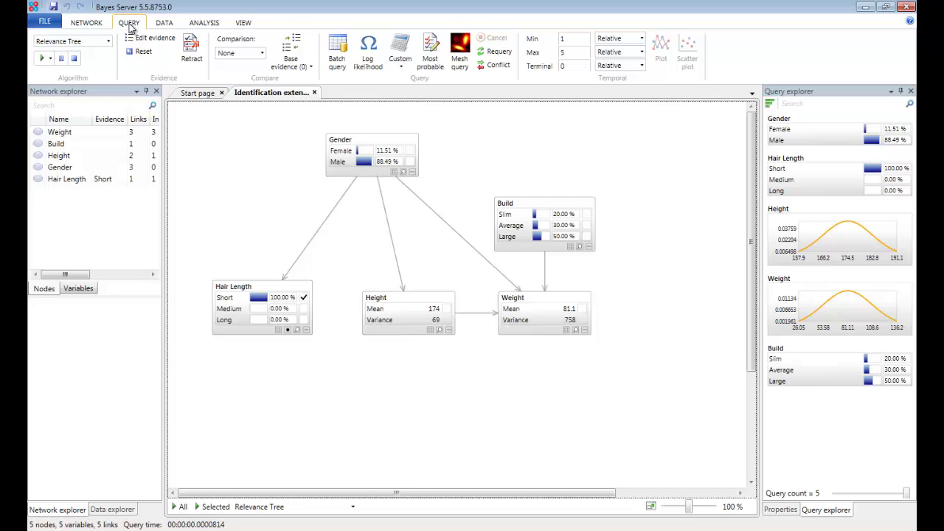
left_click(401, 45)
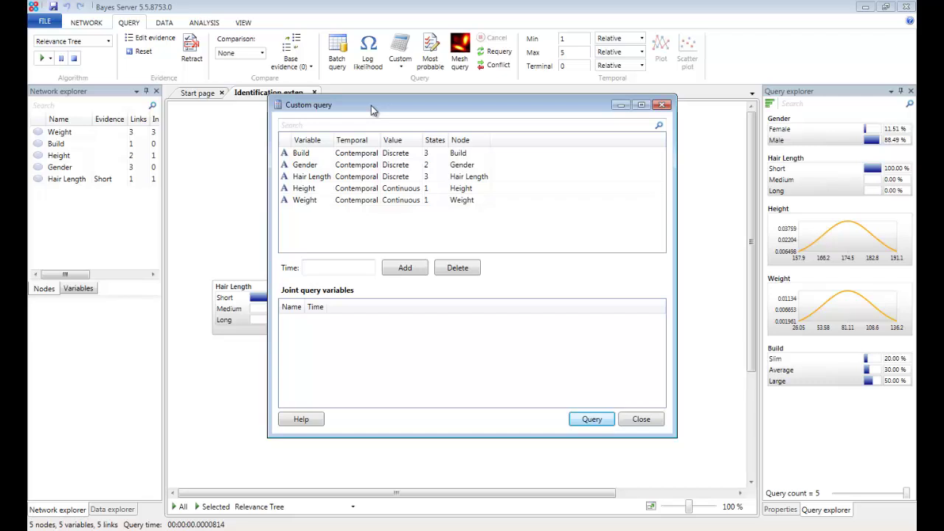
double_click(315, 167)
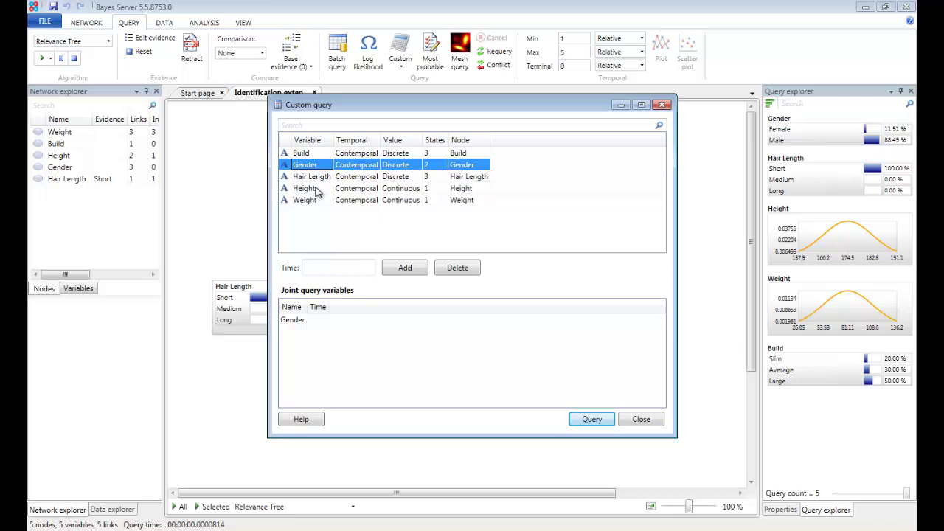
left_click(318, 190)
double_click(317, 189)
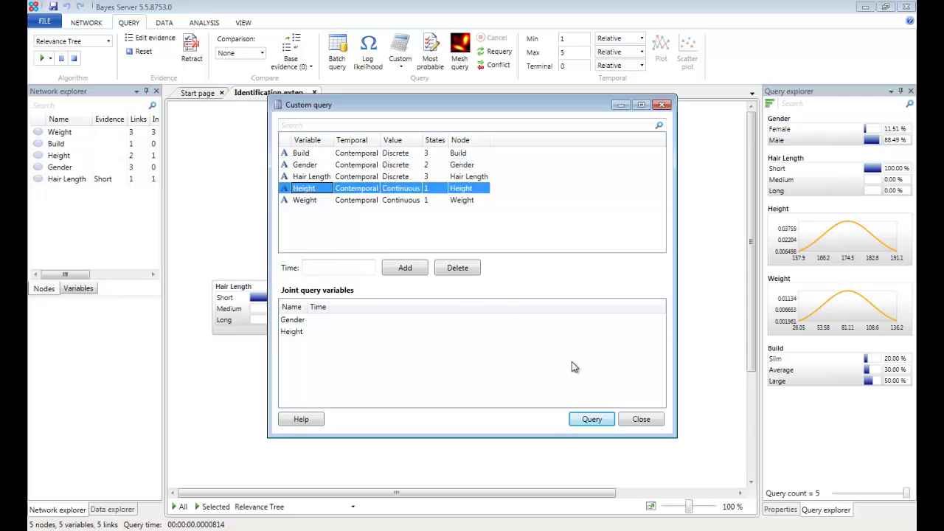
left_click(591, 419)
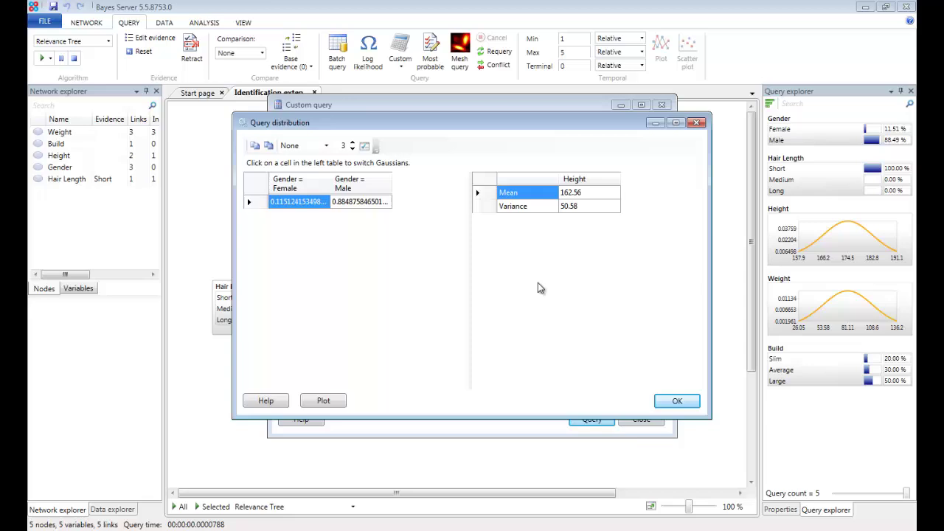
left_click(353, 207)
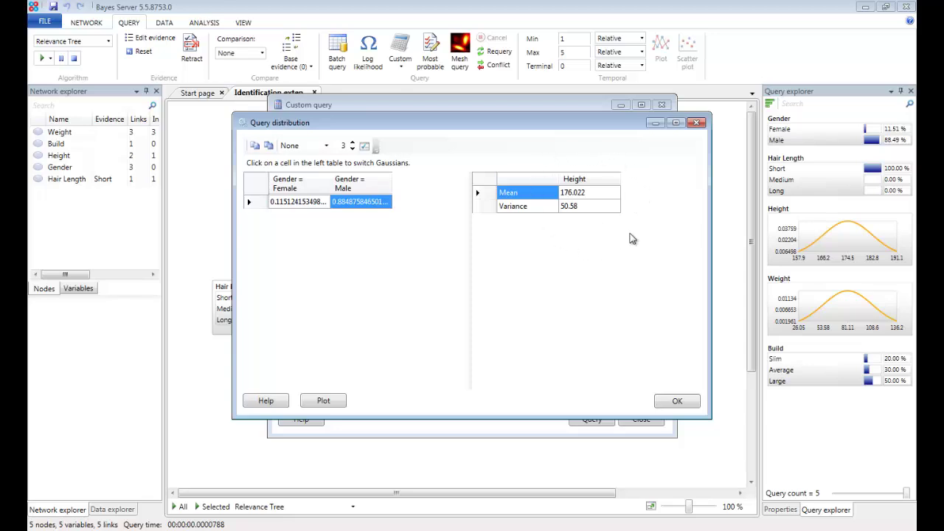
left_click(298, 204)
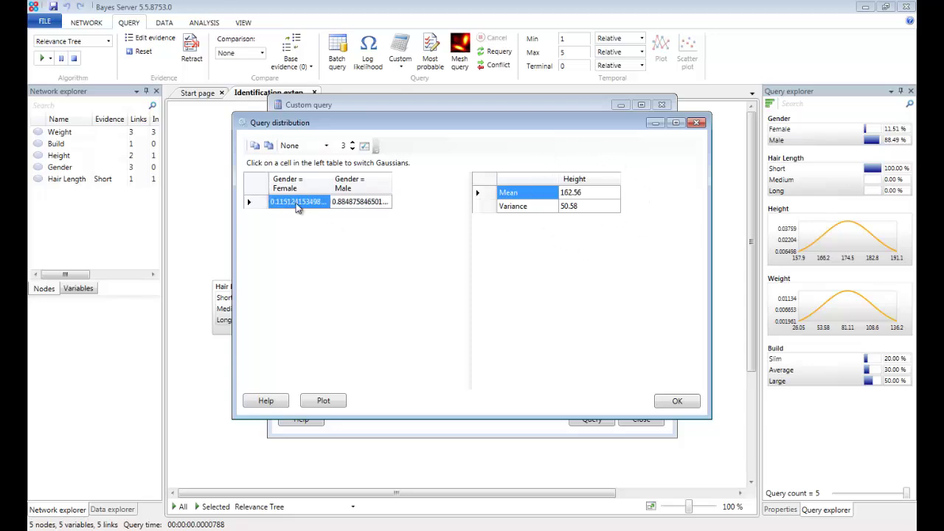
left_click(677, 402)
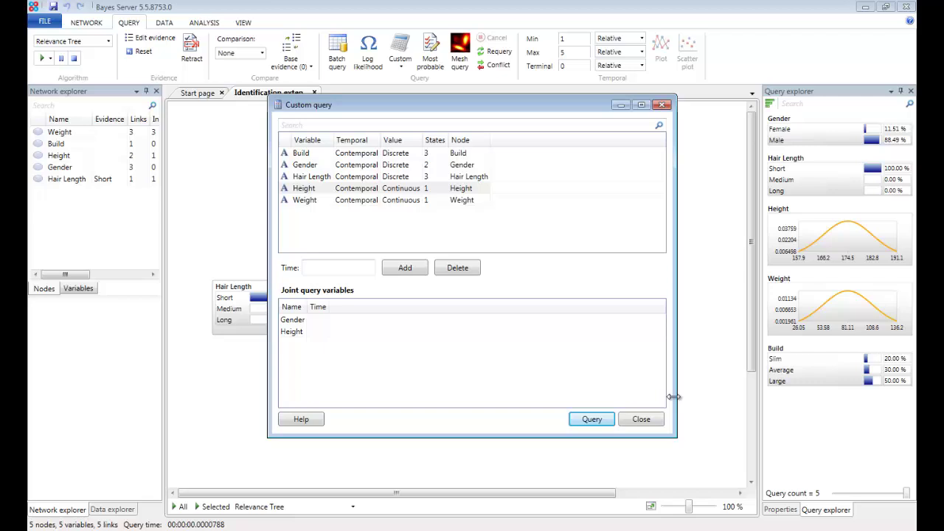
key("Escape")
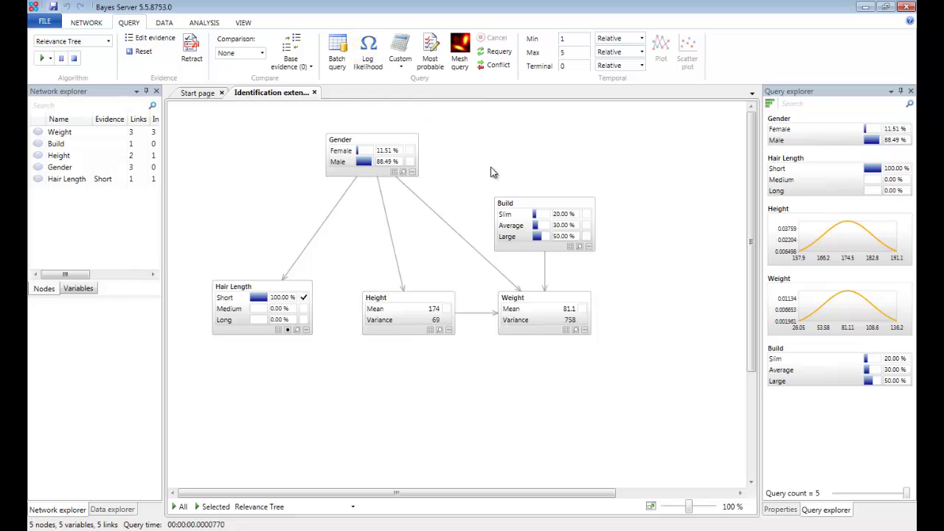
Reapply Height evidence of 181, bringing Male back to 99.43%.
left_click(451, 310)
left_click(499, 251)
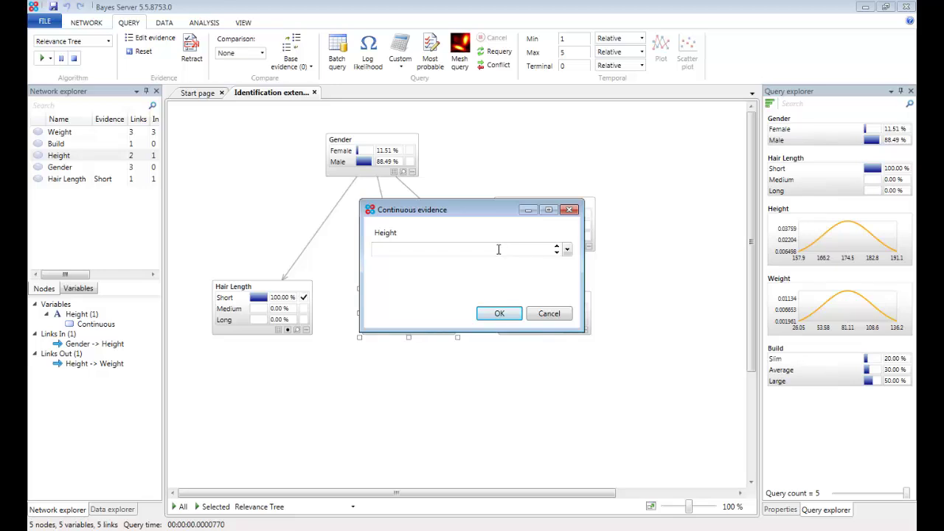
type("181")
left_click(501, 314)
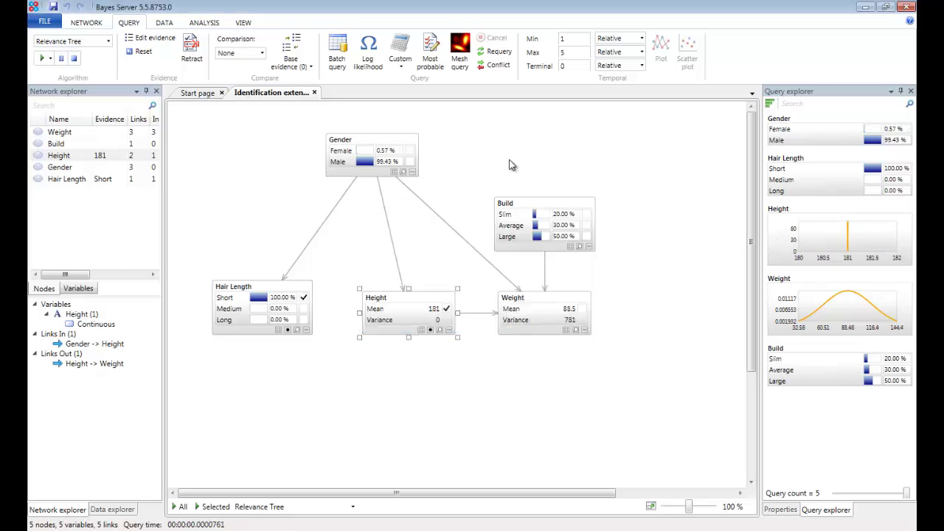
Check the evidence log likelihood of -4.0564 (likelihood 0.0173) and close the results.
left_click(369, 59)
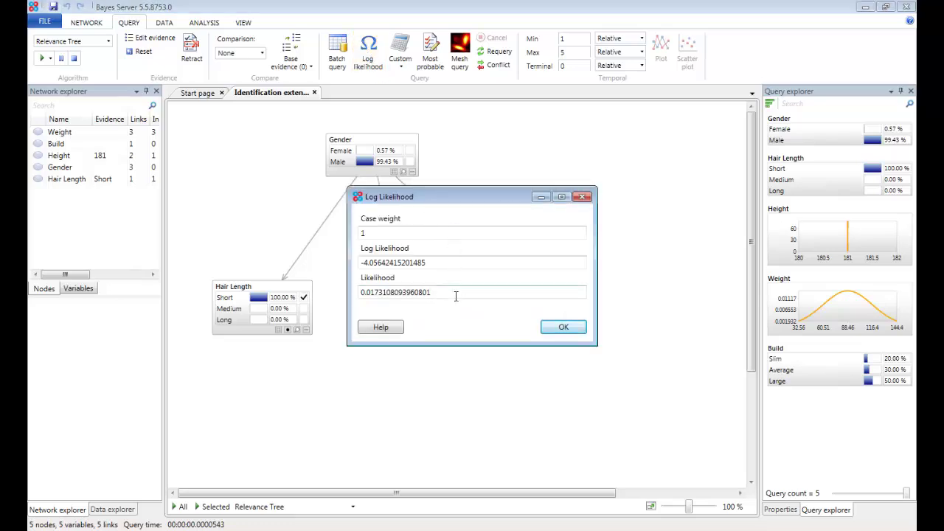
double_click(399, 292)
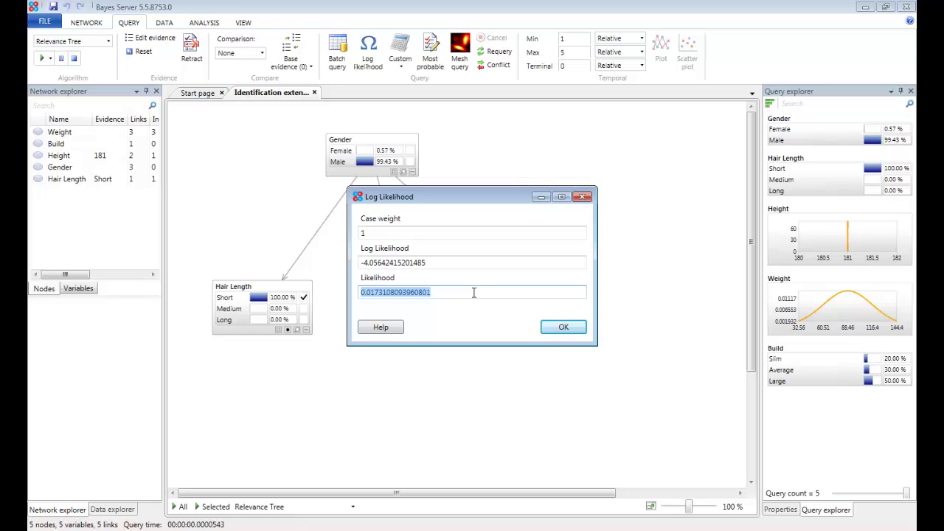
double_click(456, 263)
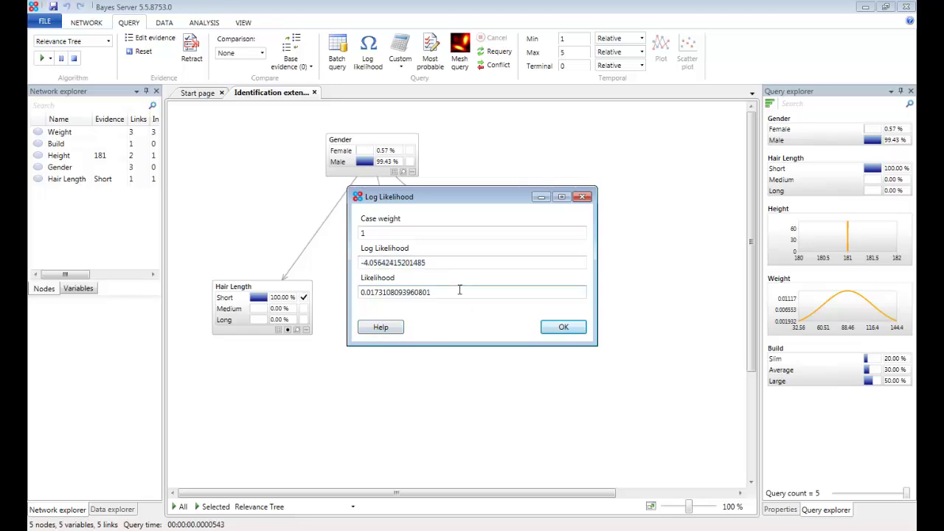
left_click(563, 328)
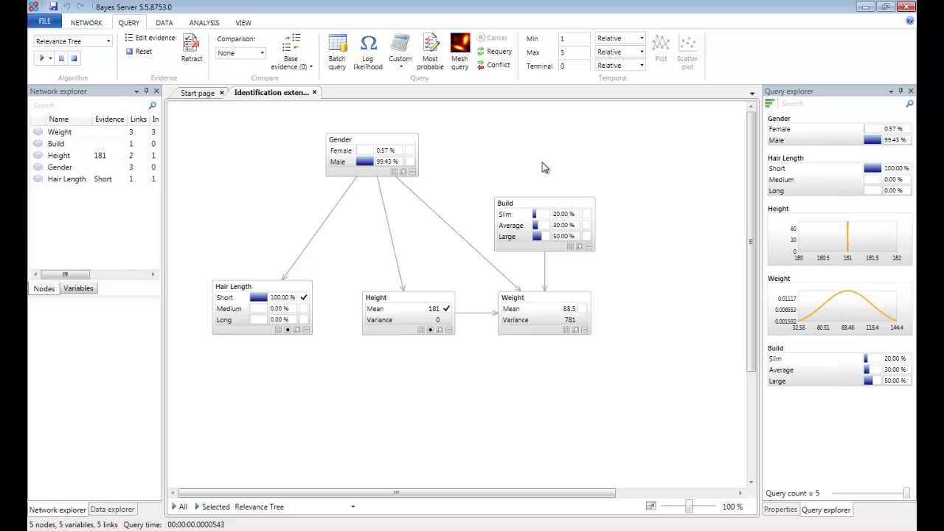
Re-enter the Weight evidence on the Weight node and deselect it.
double_click(582, 313)
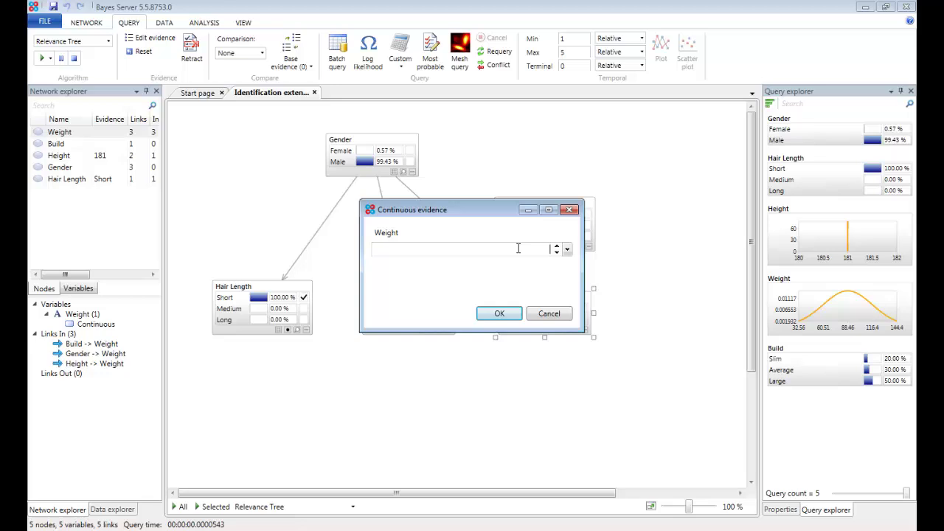
type("88")
left_click(494, 313)
left_click(497, 162)
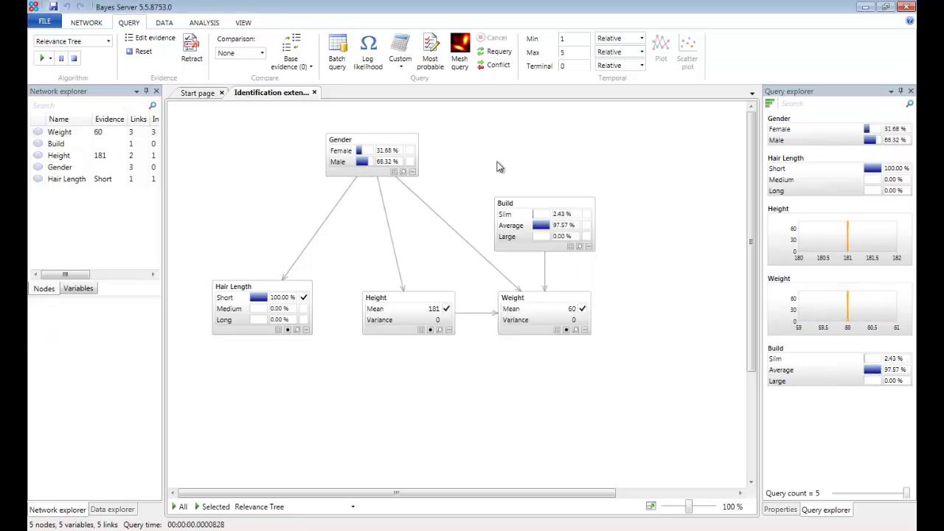
Check the new log likelihood of -12.365 (likelihood 4.27E-06) and close the results.
left_click(369, 58)
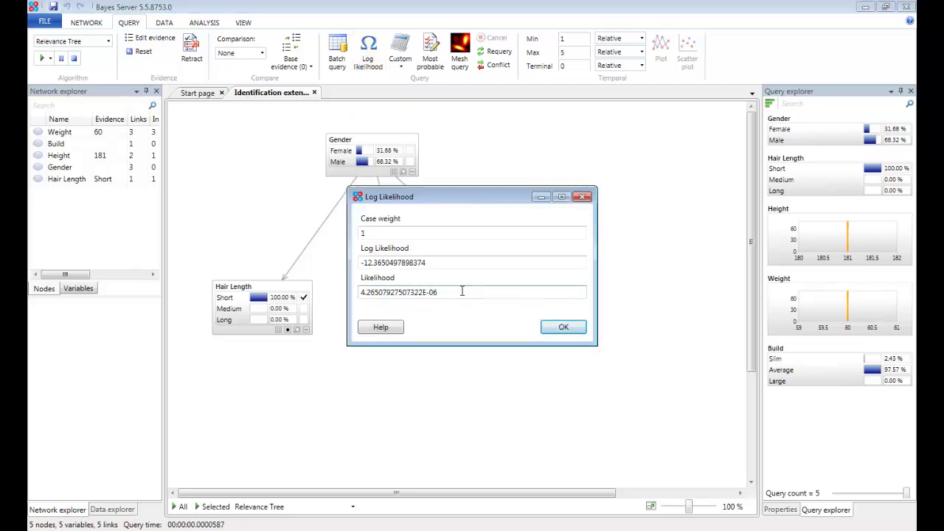
left_click_drag(461, 291, 355, 293)
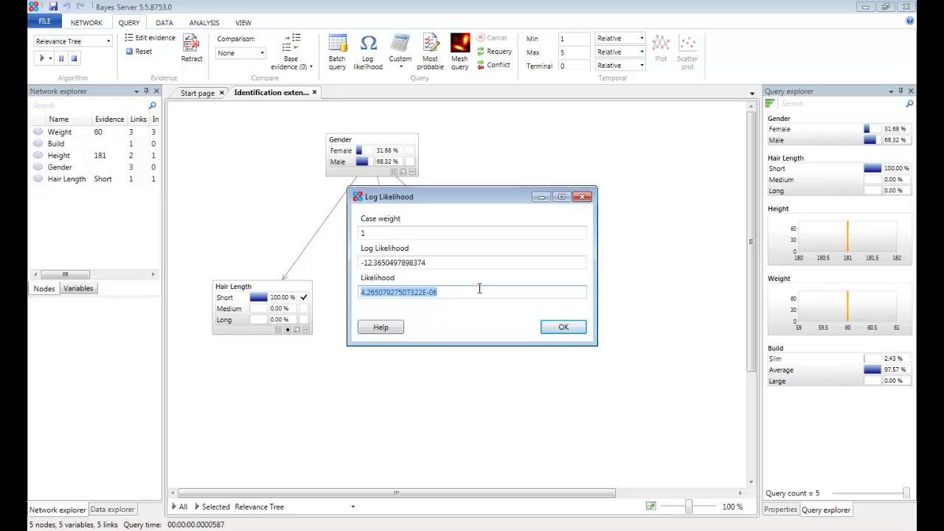
key("Return")
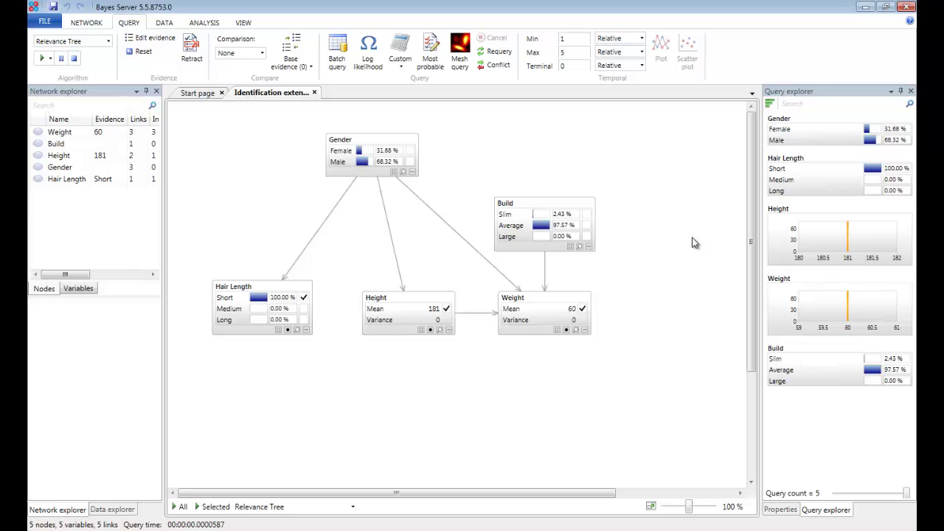
scroll(692, 242, "down", 1)
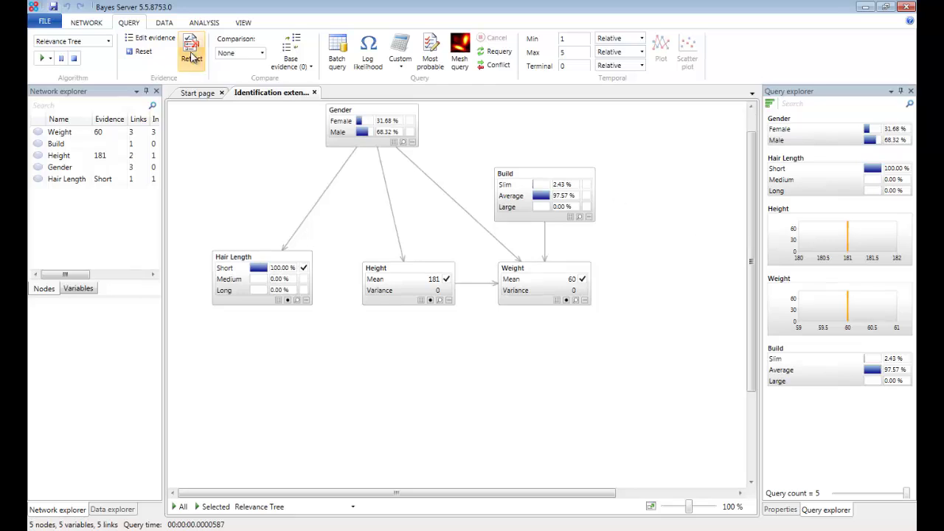
left_click(148, 38)
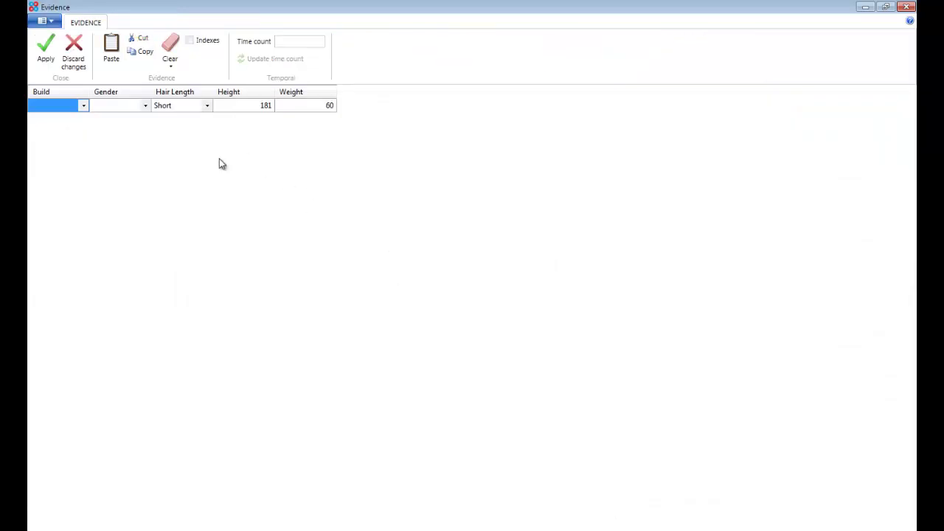
left_click(44, 22)
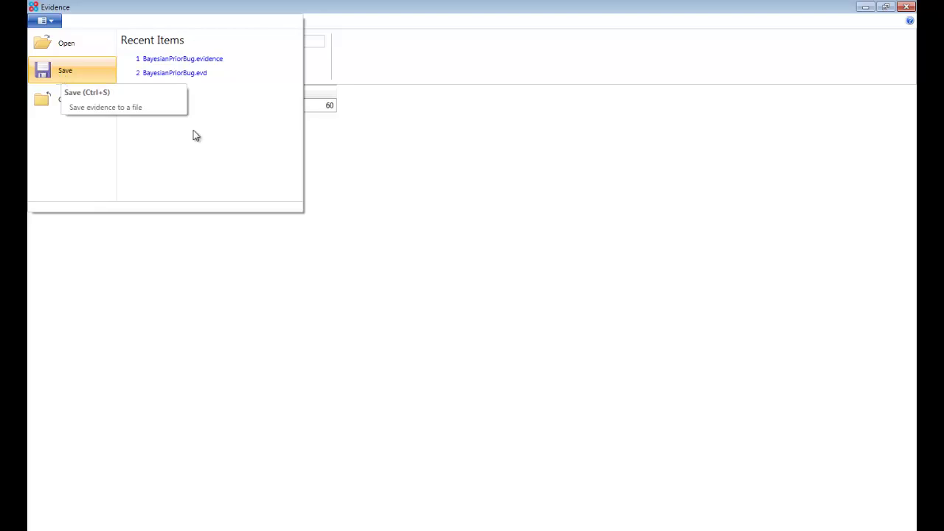
left_click(413, 211)
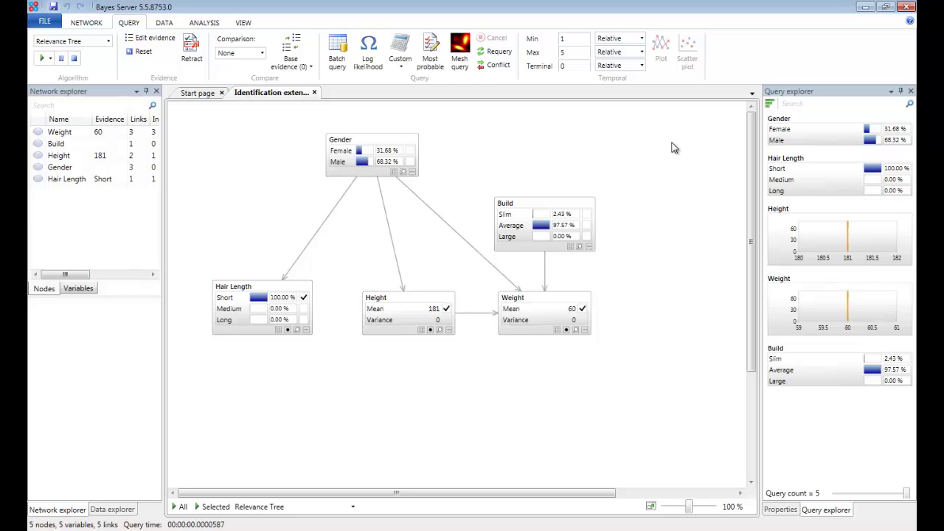
key("alt+n")
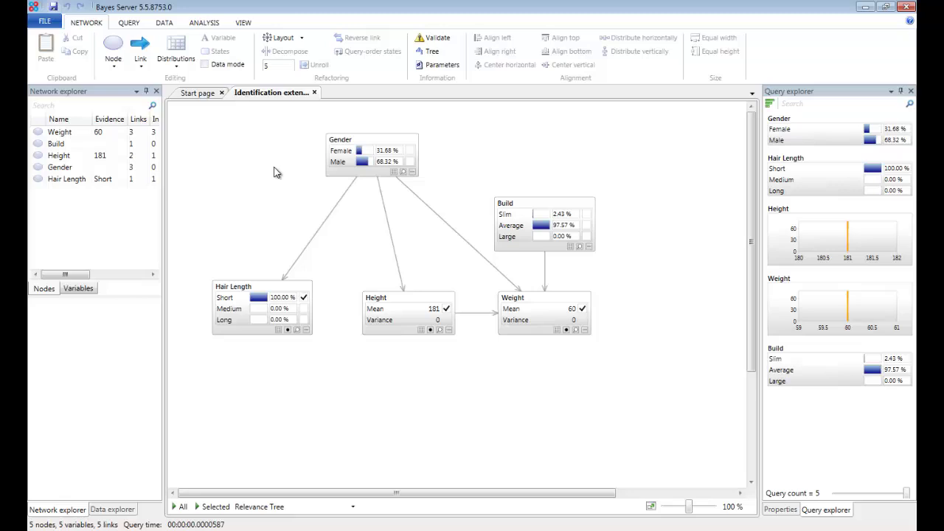
Create and test a Sql Server connection to localhost\sqlexpress, database BSTRX.
left_click(162, 23)
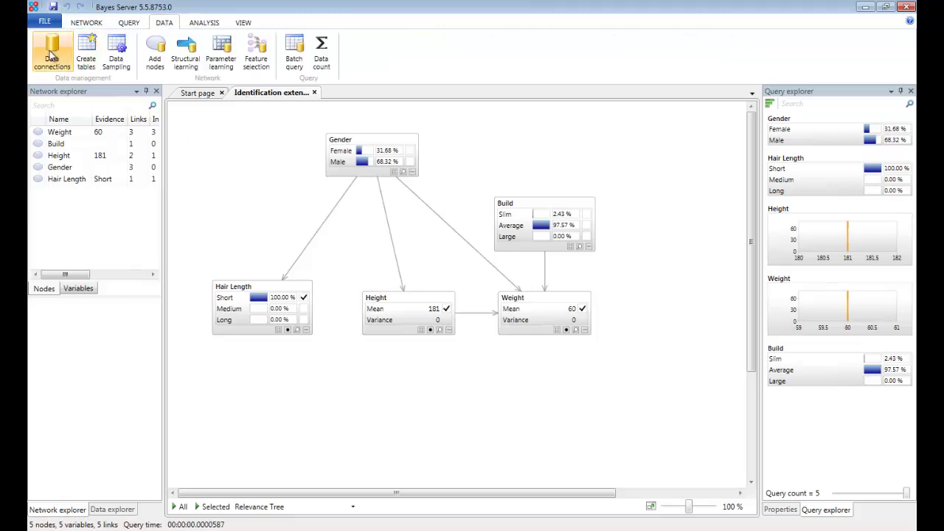
left_click(52, 55)
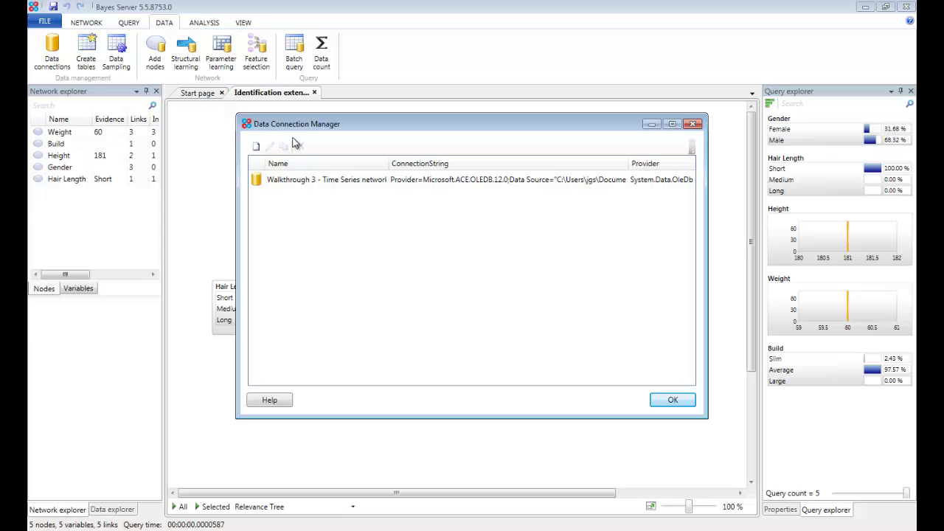
left_click(257, 147)
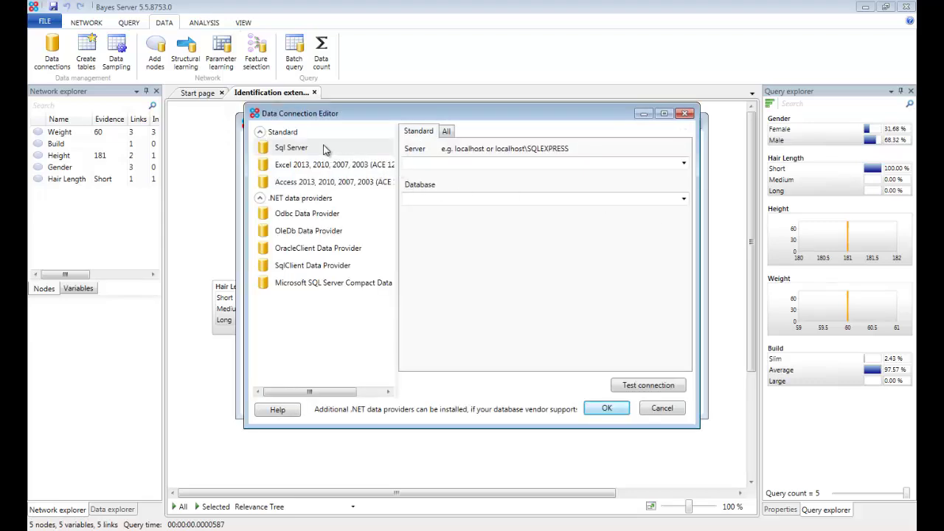
left_click(448, 163)
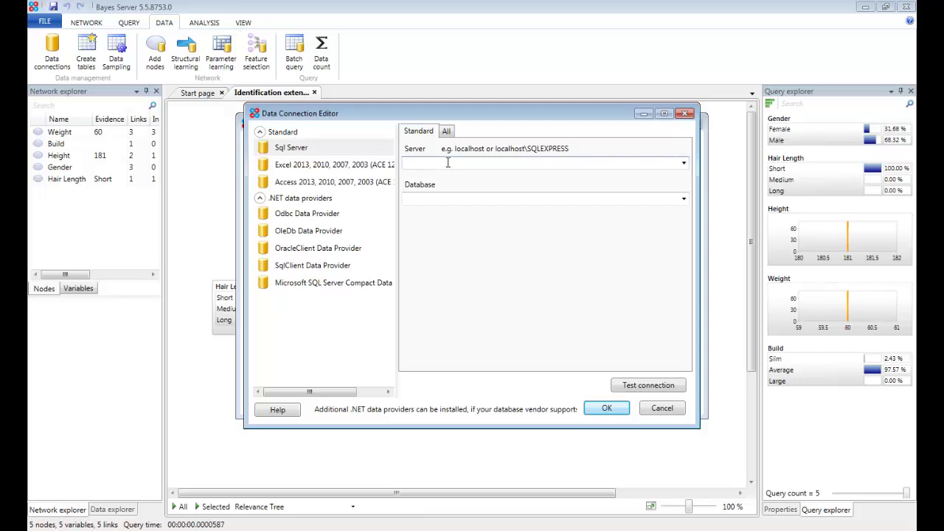
type("localhost\\sqlexpress")
left_click(477, 198)
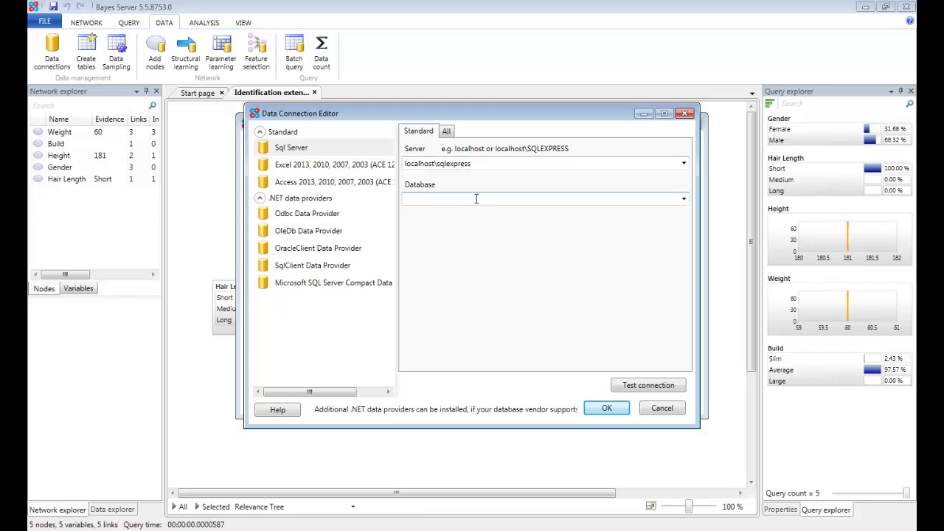
type("BSTRX")
left_click(628, 385)
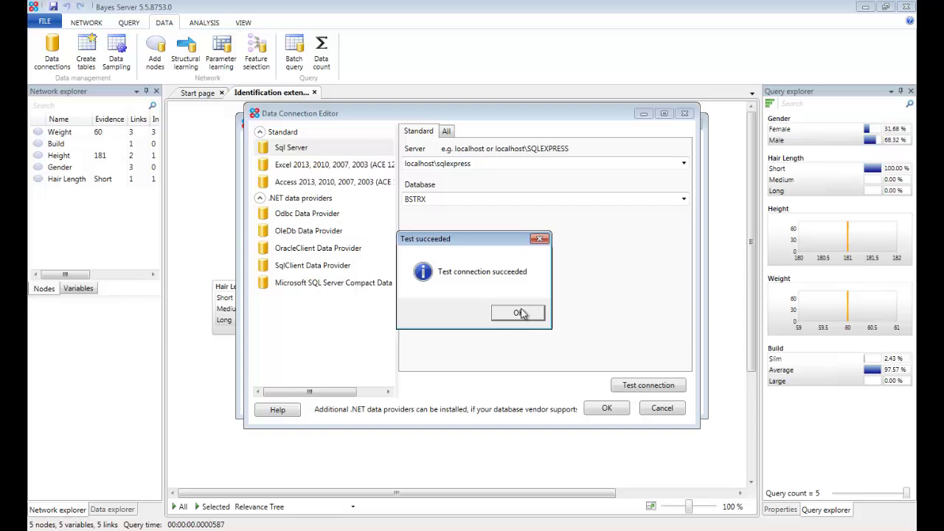
left_click(520, 314)
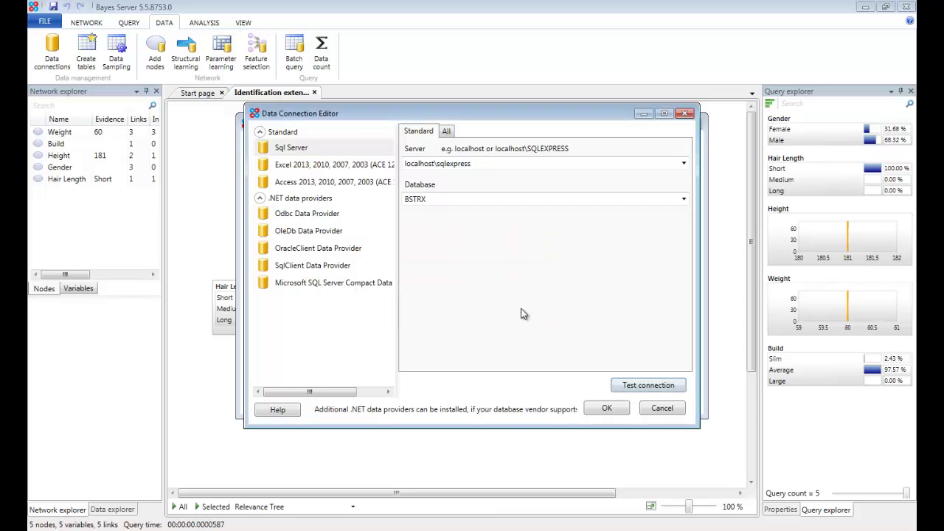
left_click(604, 411)
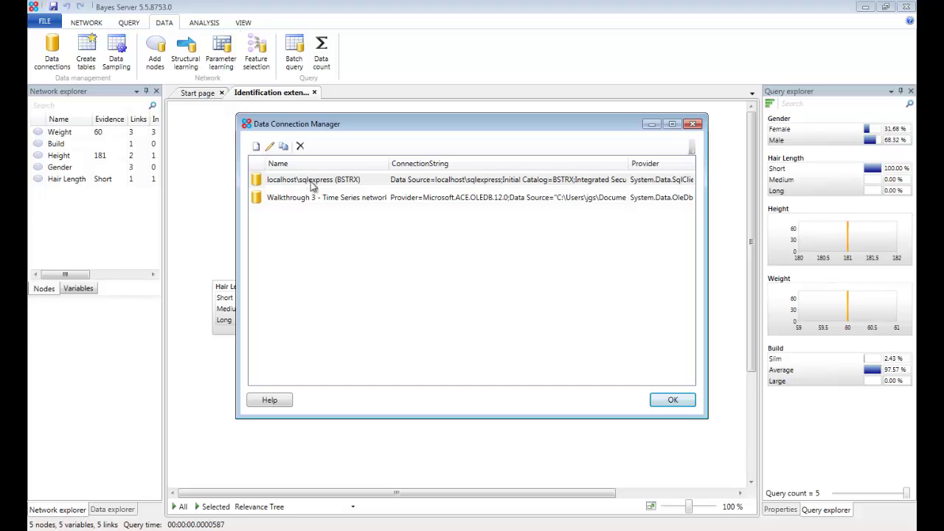
Close the connections list and bring up the Data explorer's Data tables dialog.
left_click(678, 403)
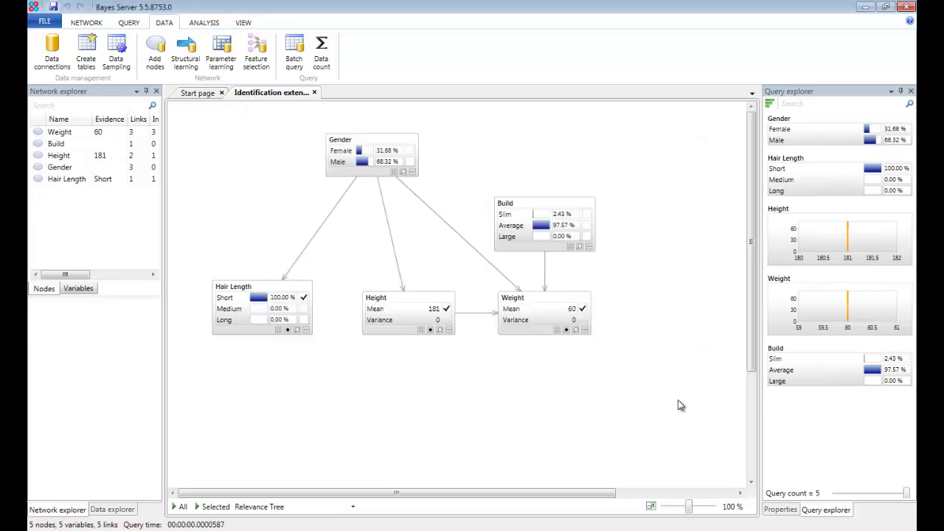
left_click(550, 140)
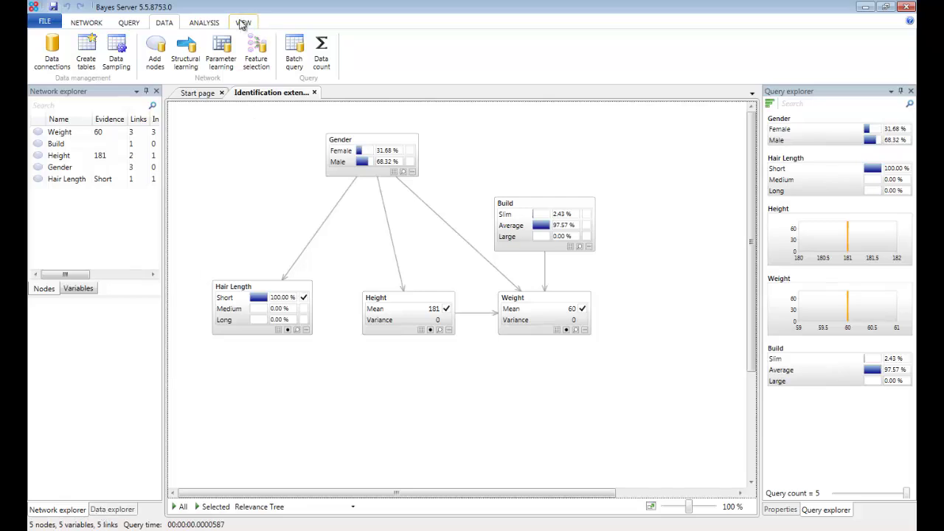
left_click(112, 509)
left_click(116, 48)
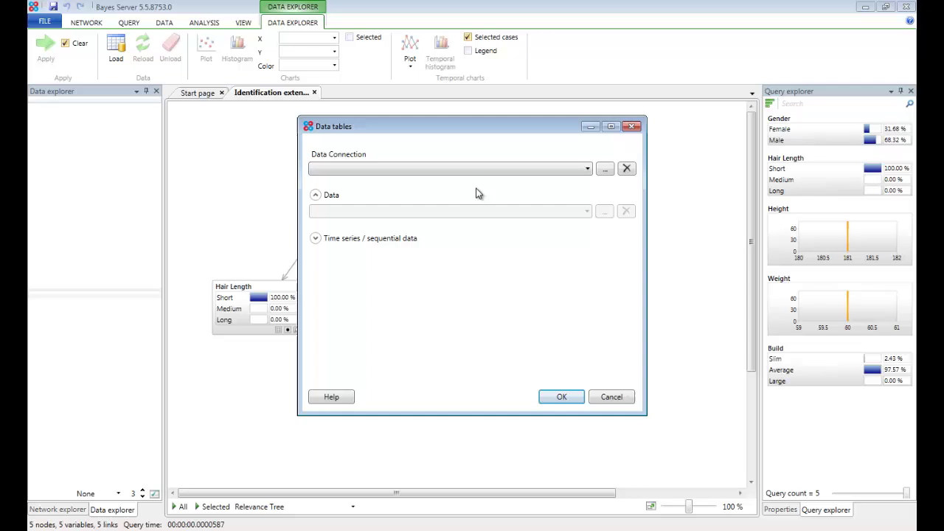
Load cases from the BSTRX IdentificationExtendedTest table with the Gender column left unmapped.
left_click(428, 169)
left_click(423, 183)
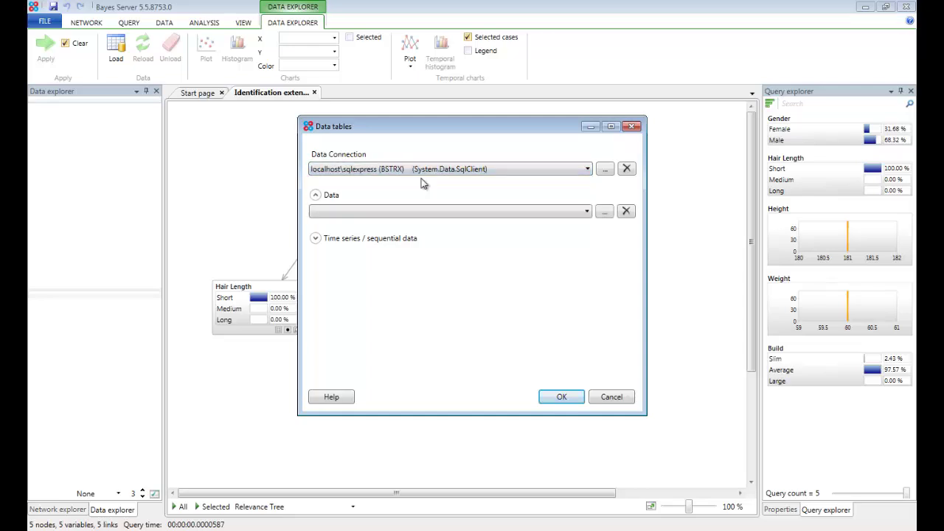
left_click(424, 211)
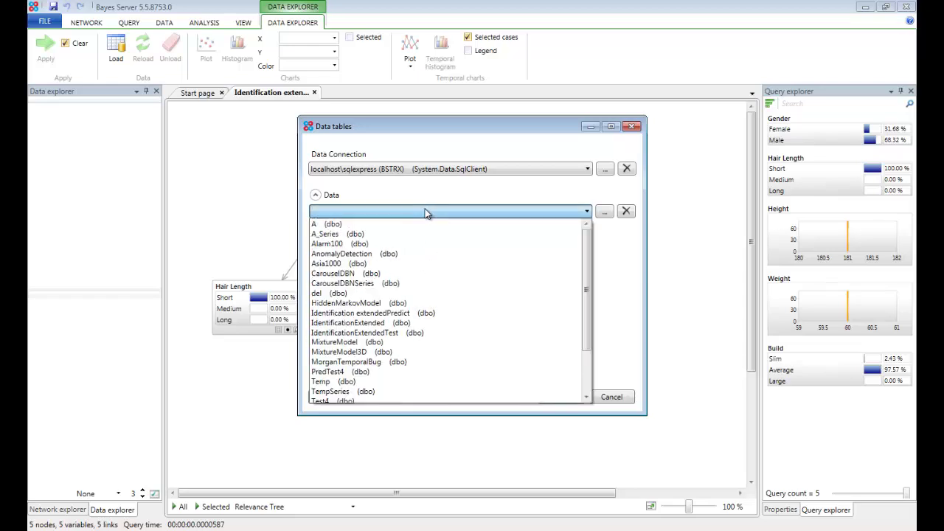
scroll(432, 278, "down", 2)
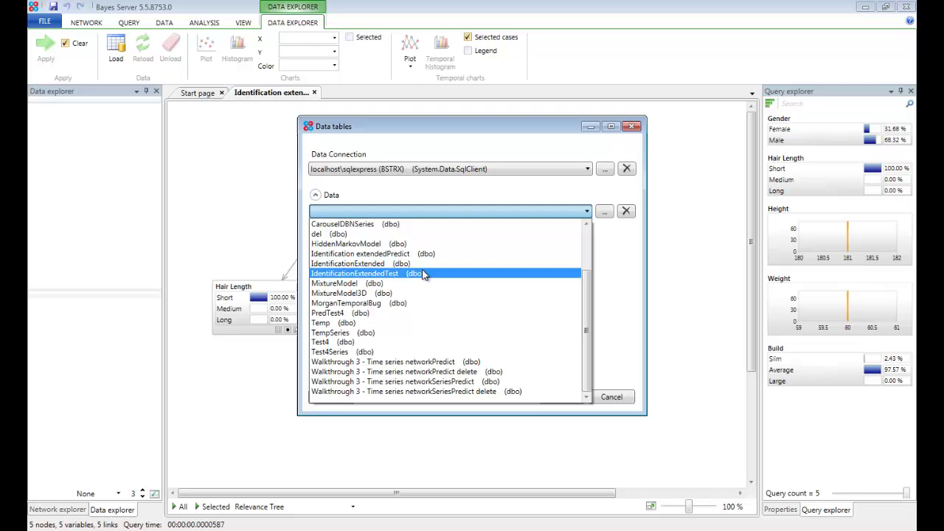
left_click(404, 274)
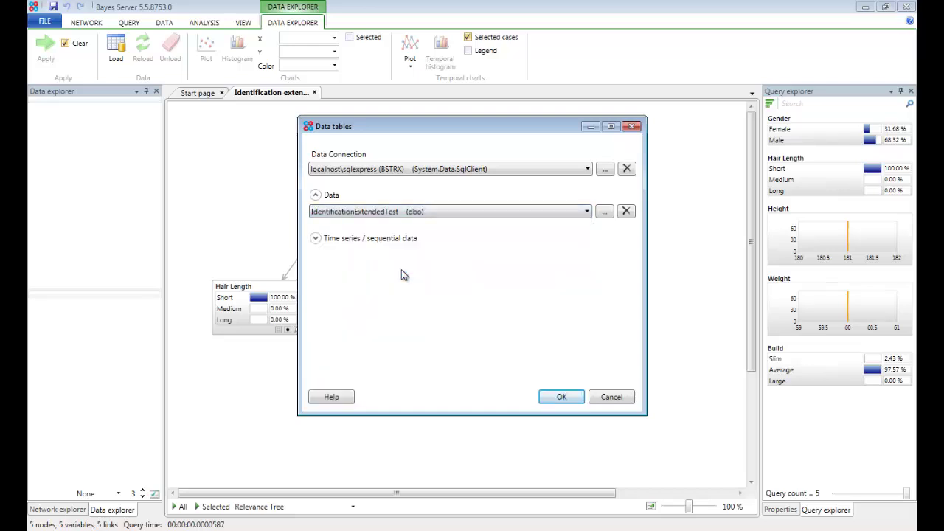
left_click(559, 398)
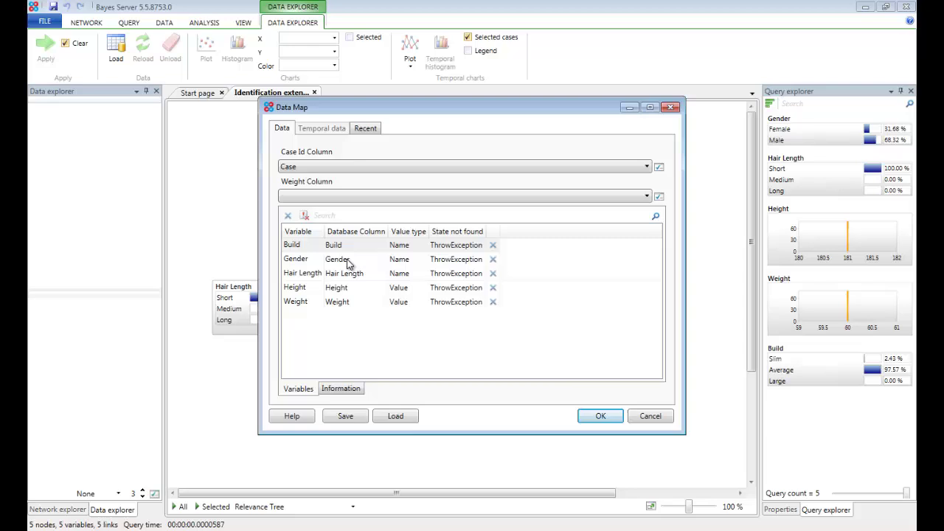
left_click(494, 259)
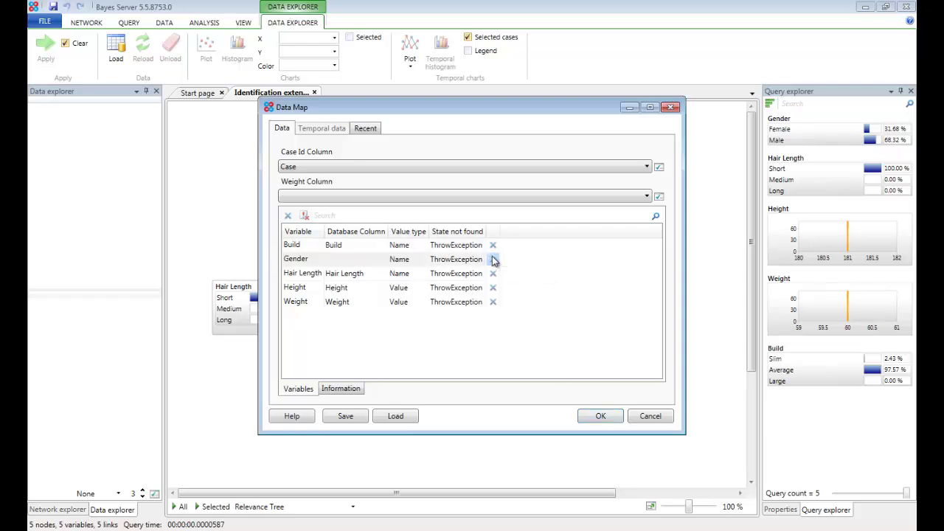
left_click(592, 418)
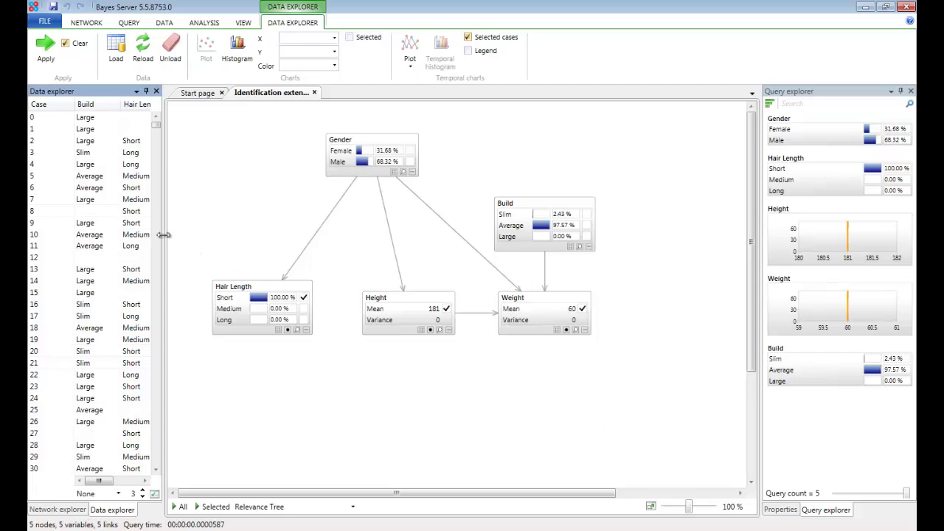
Widen the case list, apply cases 2 and 8 as evidence, then move toward case 12.
left_click_drag(162, 236, 259, 236)
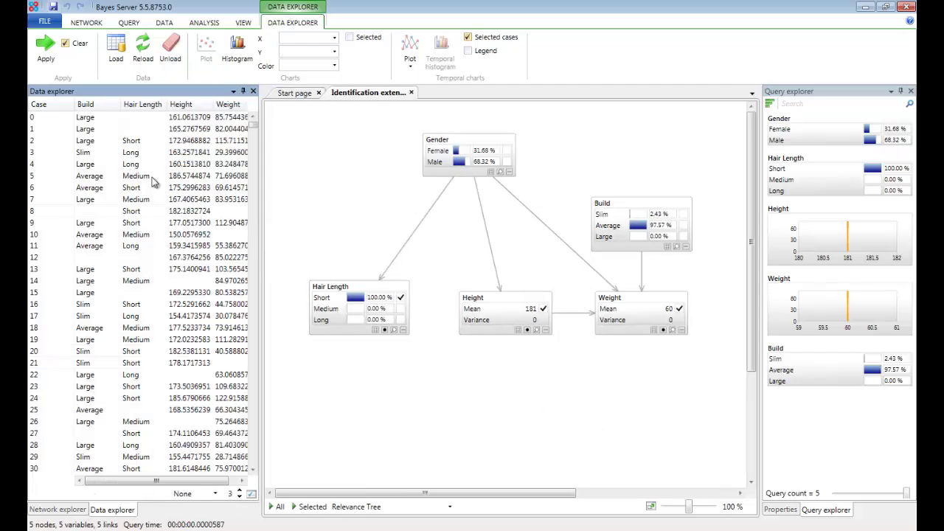
left_click(98, 144)
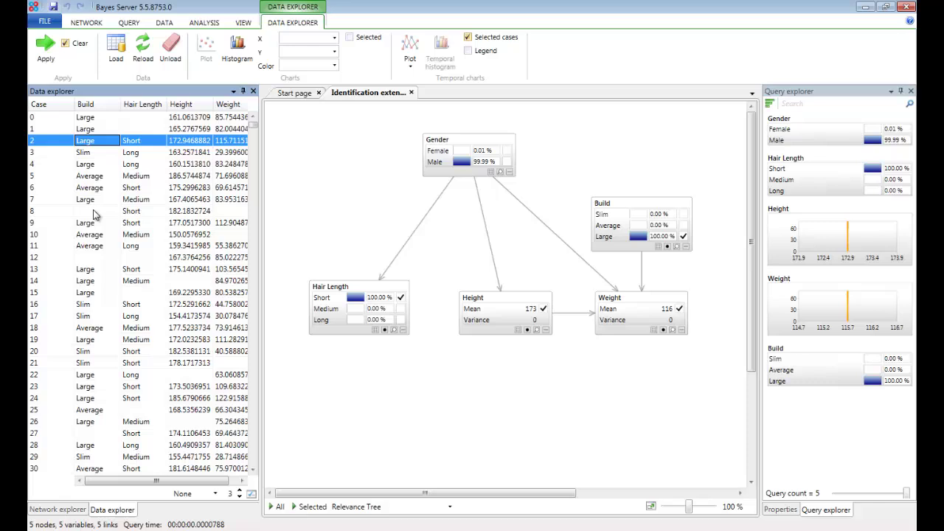
left_click(95, 212)
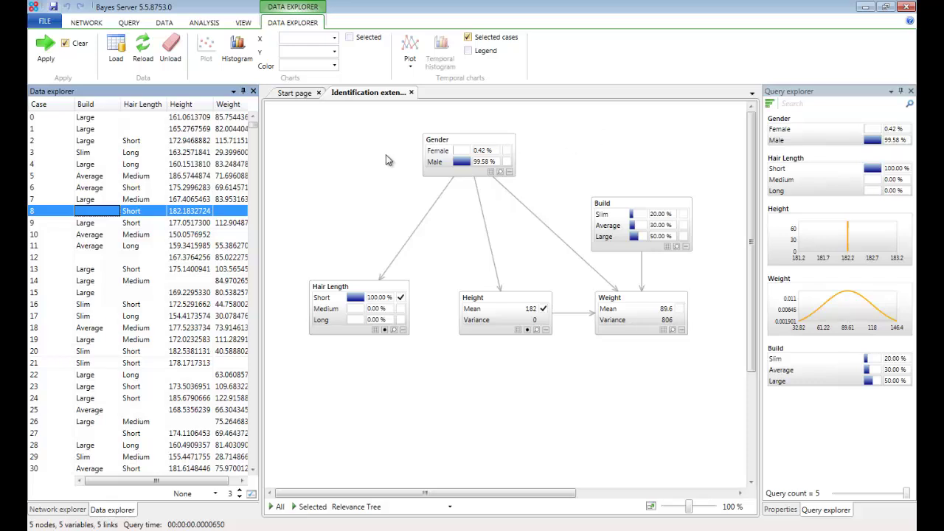
left_click(350, 164)
key("Down")
key("Down")
key("Down")
key("Down")
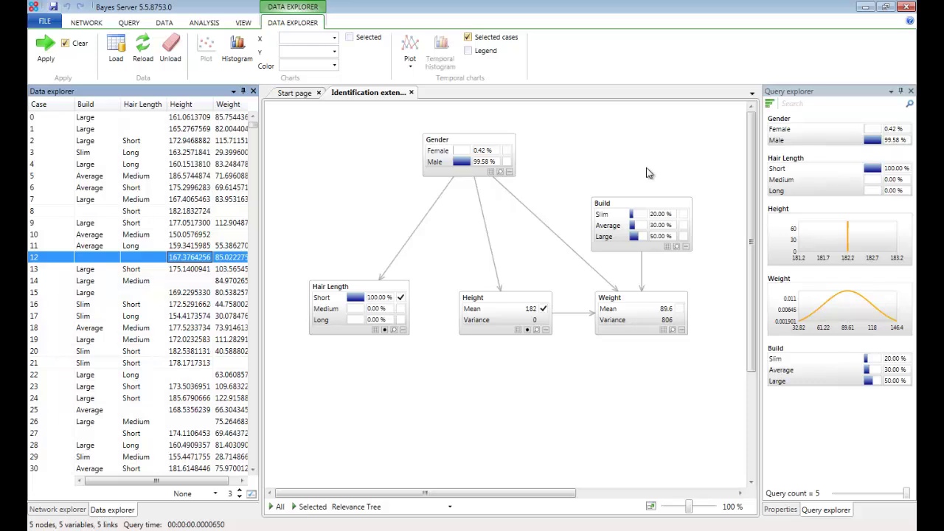
Start a batch query on IdentificationExtendedTest with Gender unmapped but included as information.
left_click(164, 23)
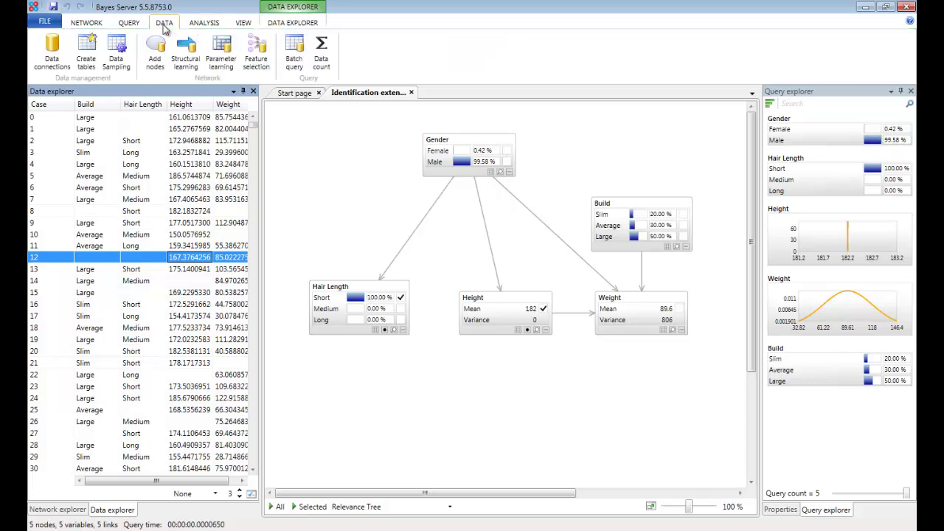
left_click(293, 53)
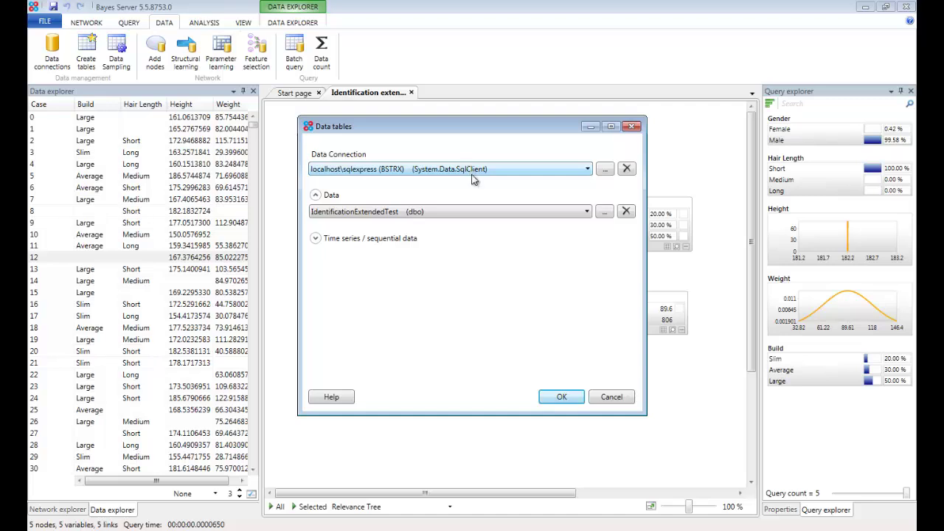
left_click(557, 398)
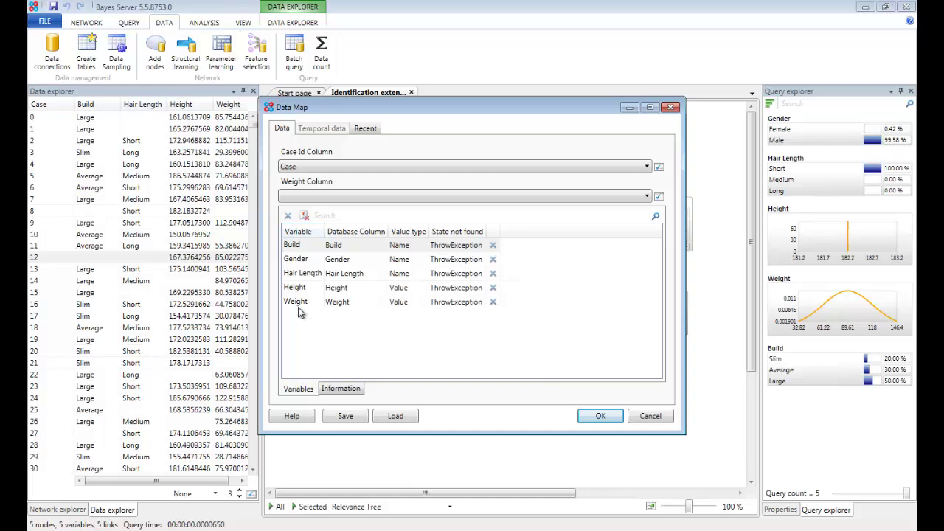
left_click(493, 262)
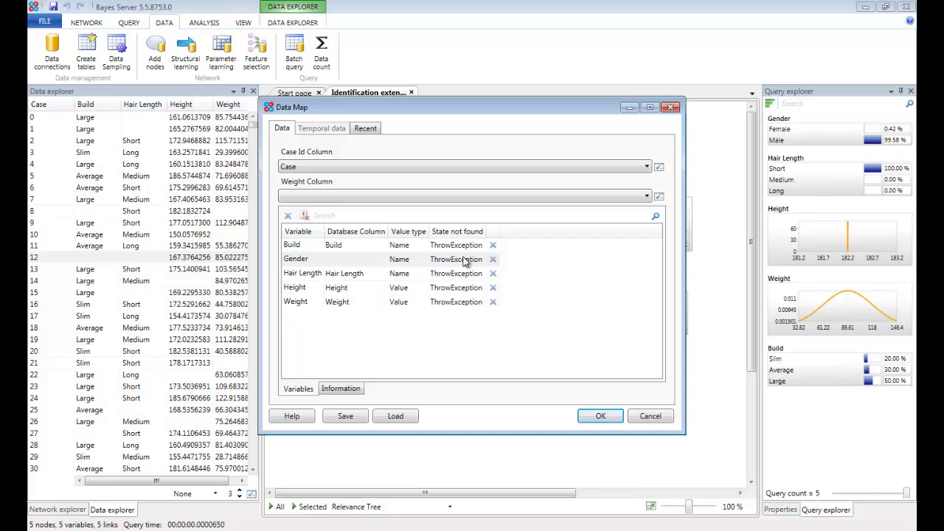
left_click(352, 391)
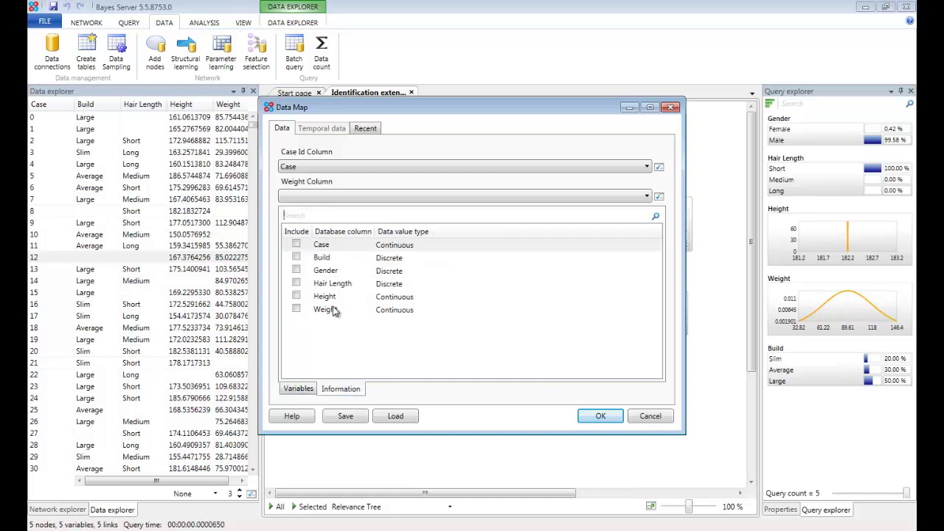
left_click(297, 271)
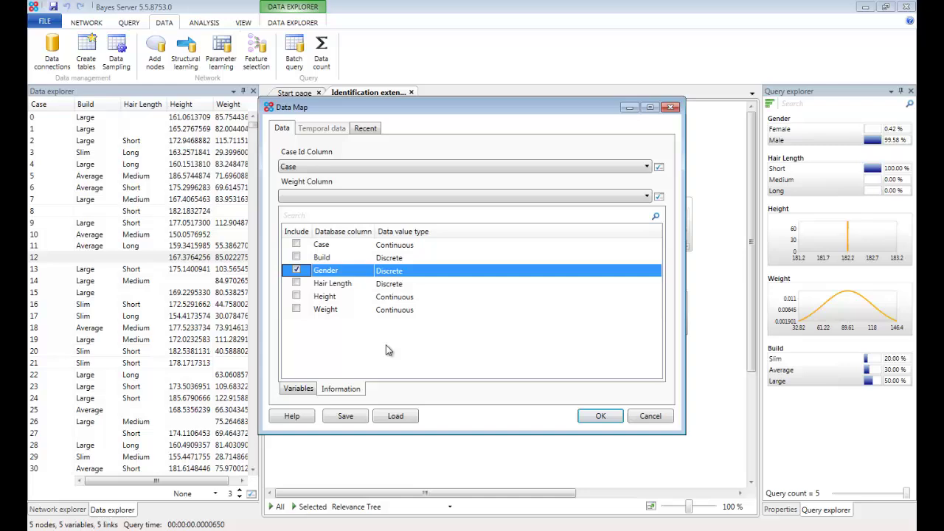
key("Return")
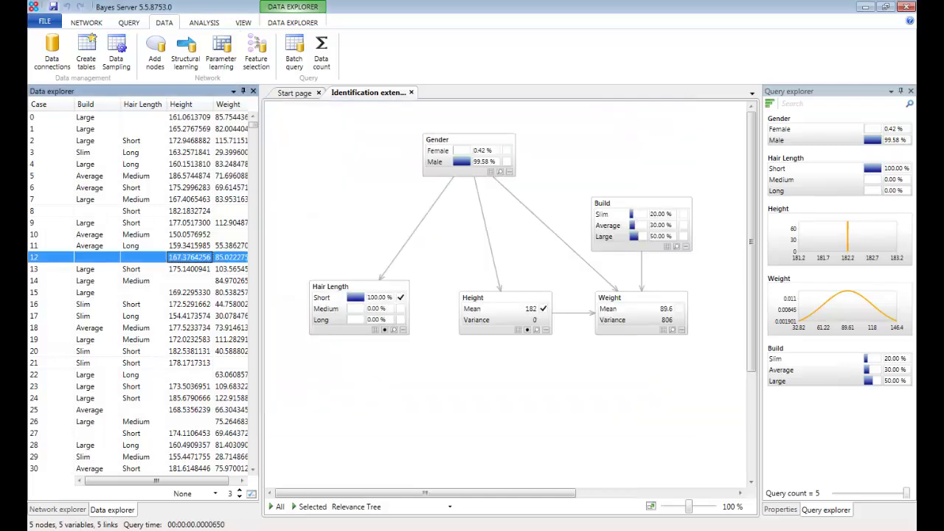
left_click(225, 514)
Confirm the data map and choose LogLikelihood, Gender=Male and Gender=Female probabilities, and actual Gender as query outputs.
left_click(592, 416)
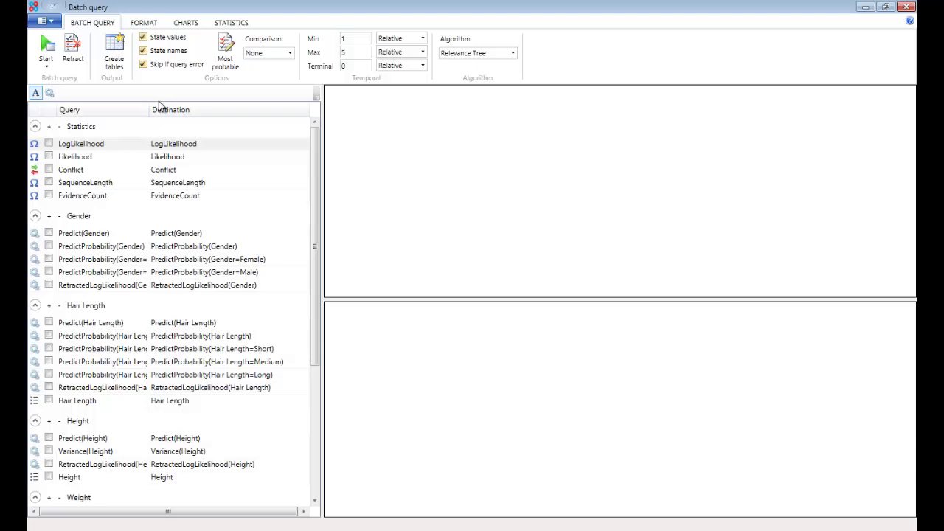
left_click_drag(149, 110, 209, 110)
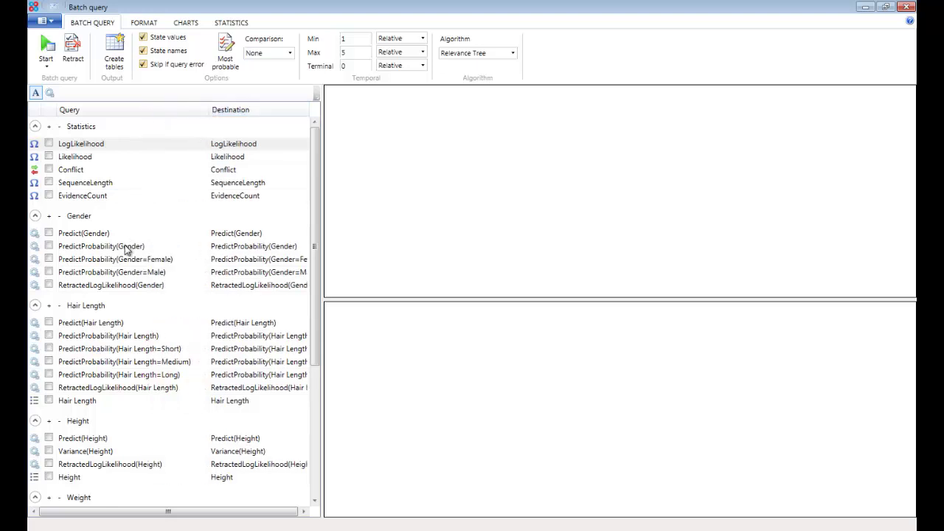
left_click(48, 273)
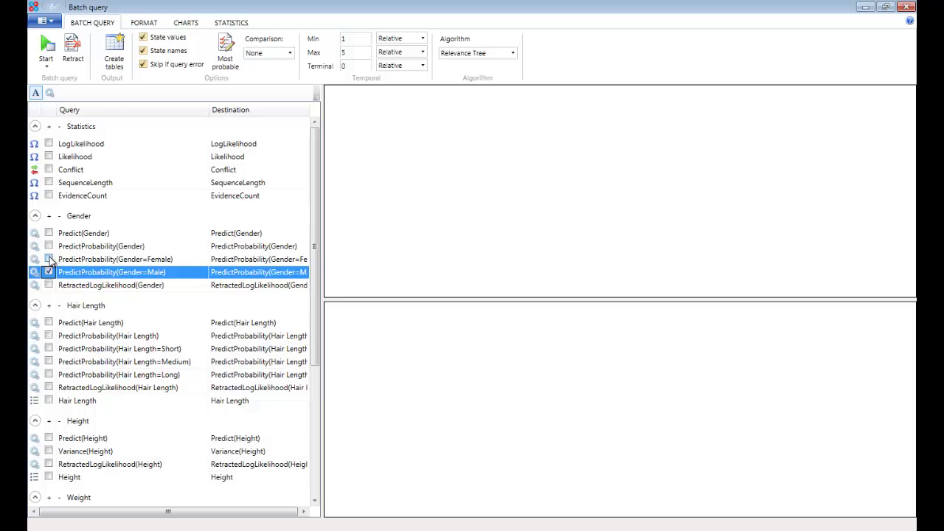
left_click(50, 260)
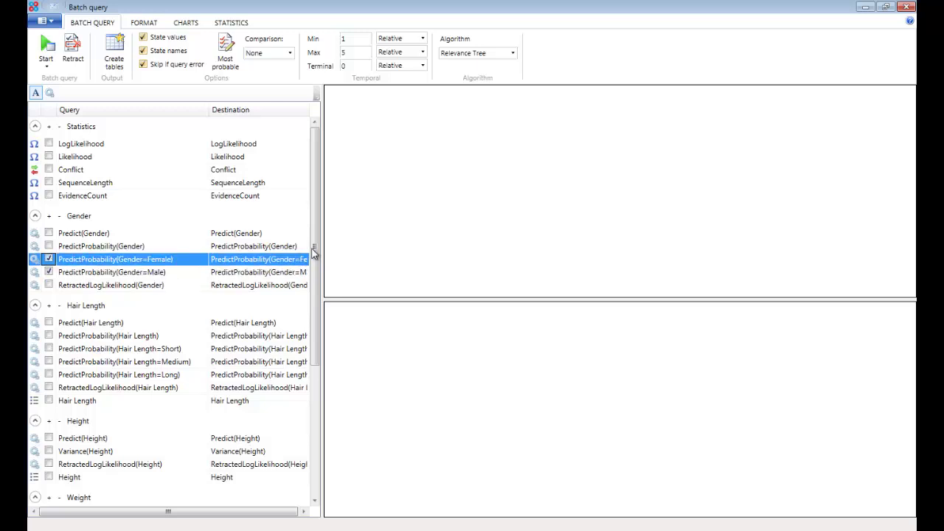
left_click(48, 143)
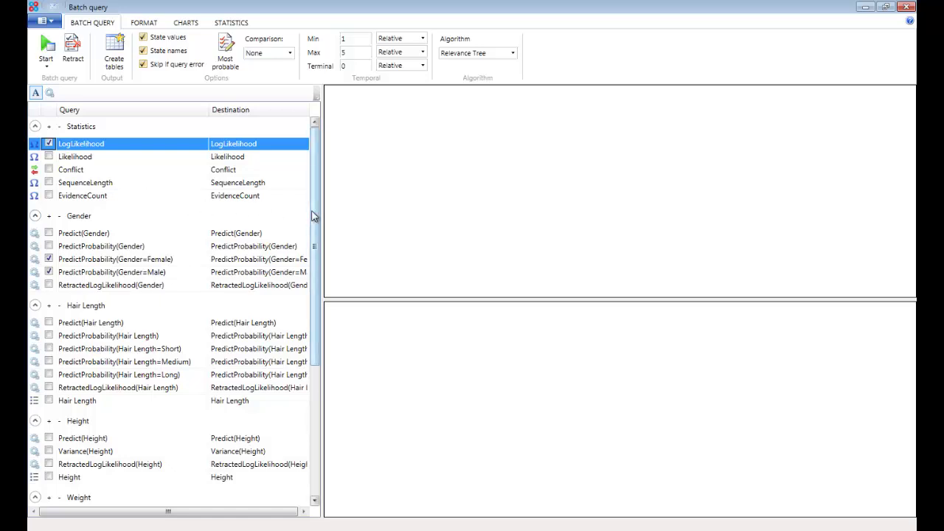
left_click_drag(315, 215, 321, 361)
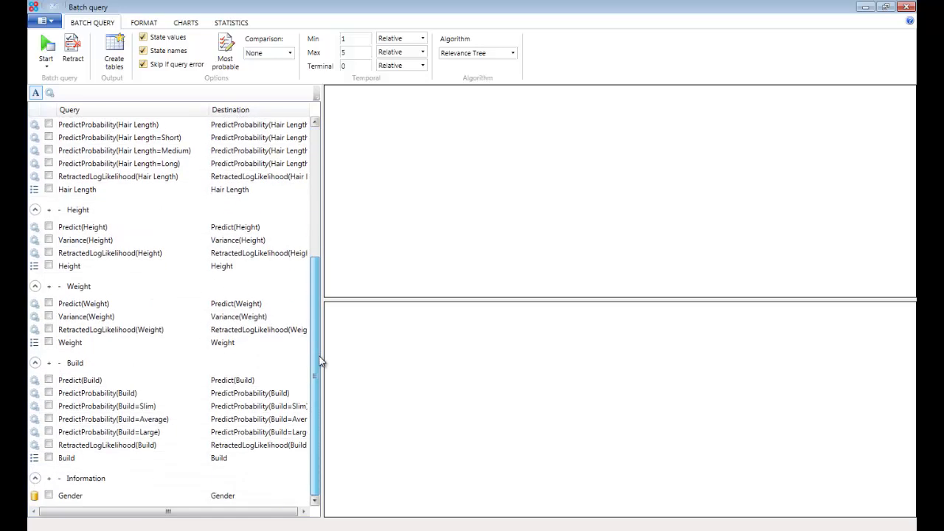
left_click(50, 499)
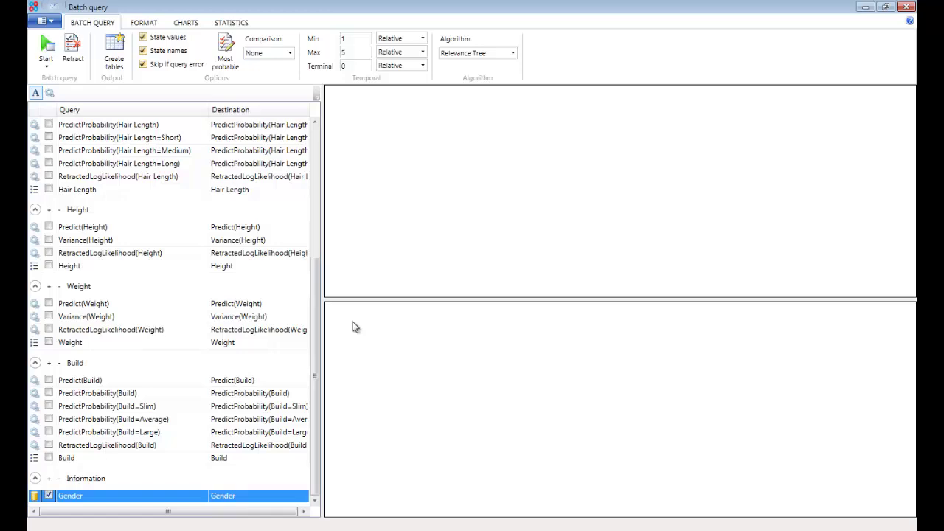
left_click_drag(322, 293, 323, 138)
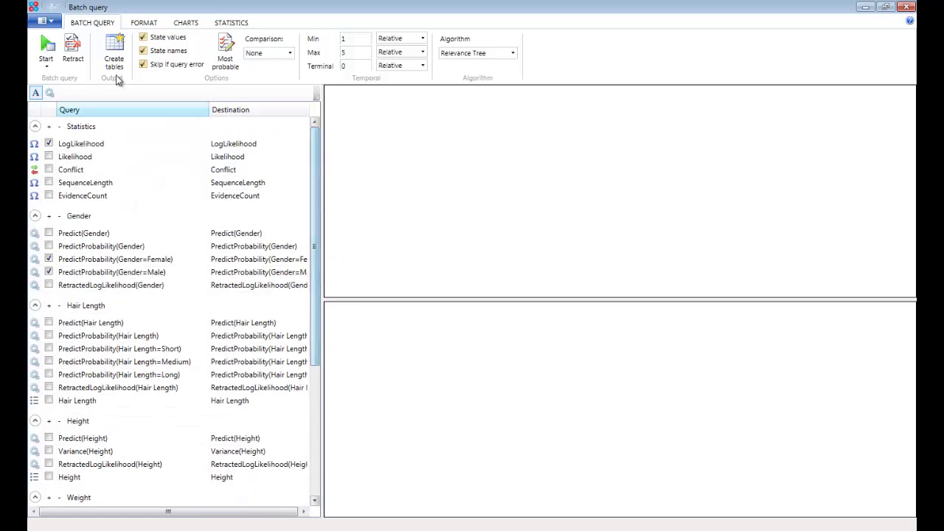
Run the batch query and widen the Gender=Female and Gender=Male probability columns.
left_click(47, 46)
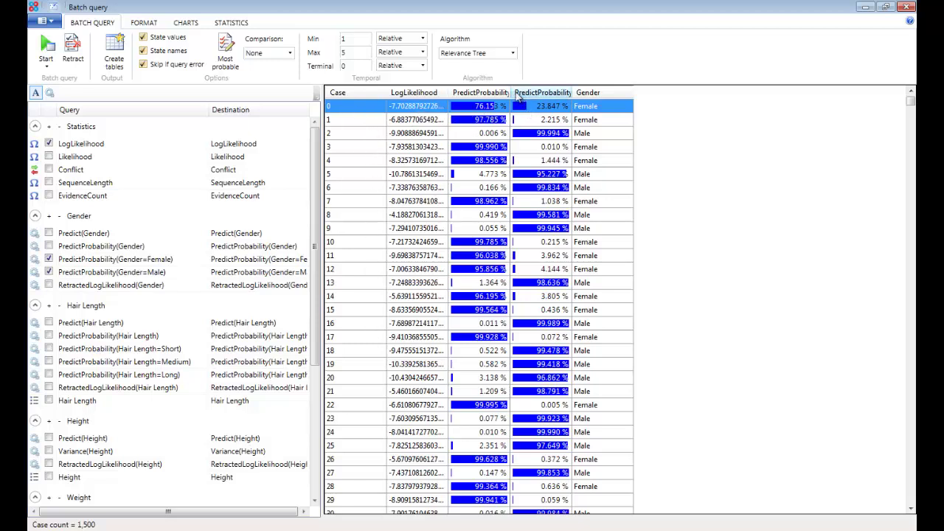
left_click_drag(512, 92, 539, 92)
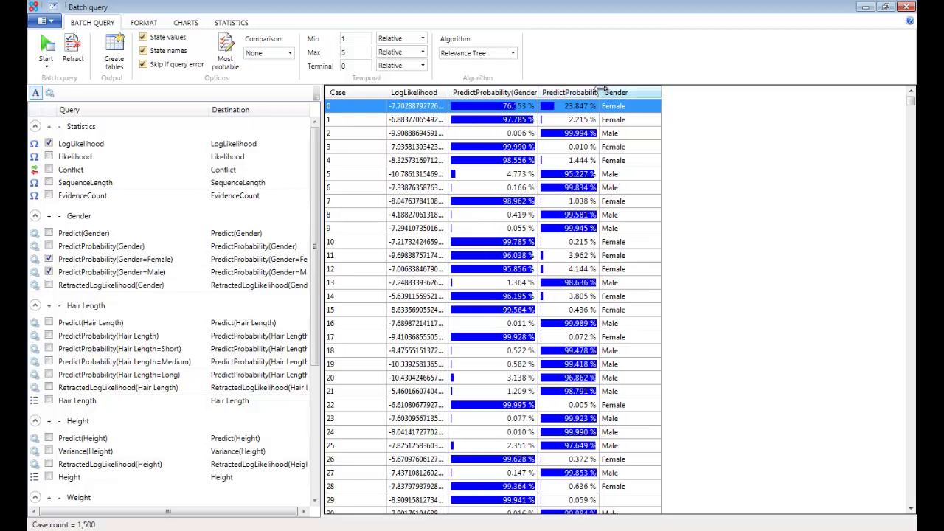
left_click_drag(599, 92, 646, 92)
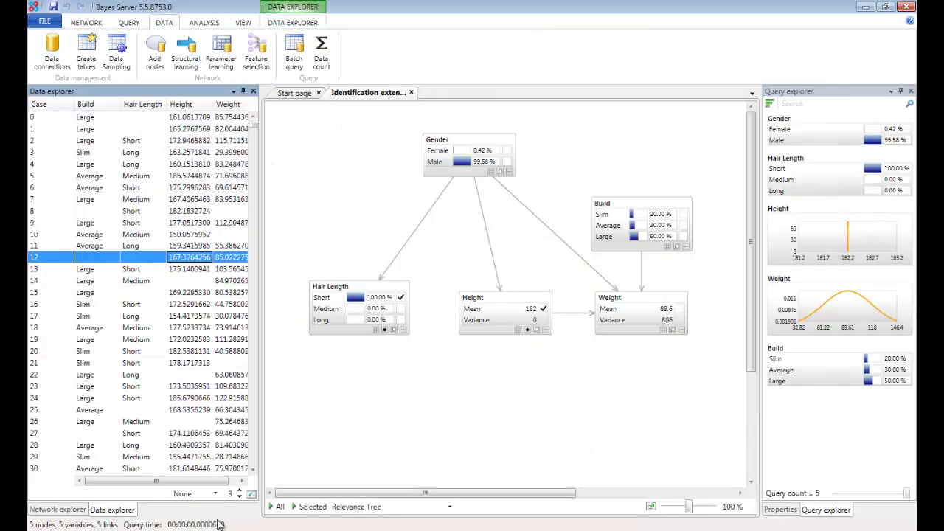
Bring the results forward and review the Charts and Statistics options.
left_click(257, 517)
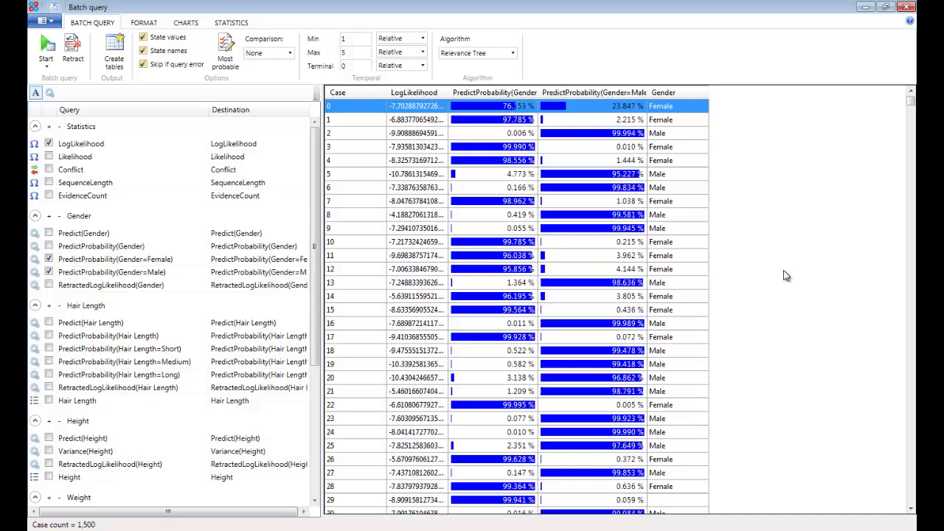
left_click(185, 22)
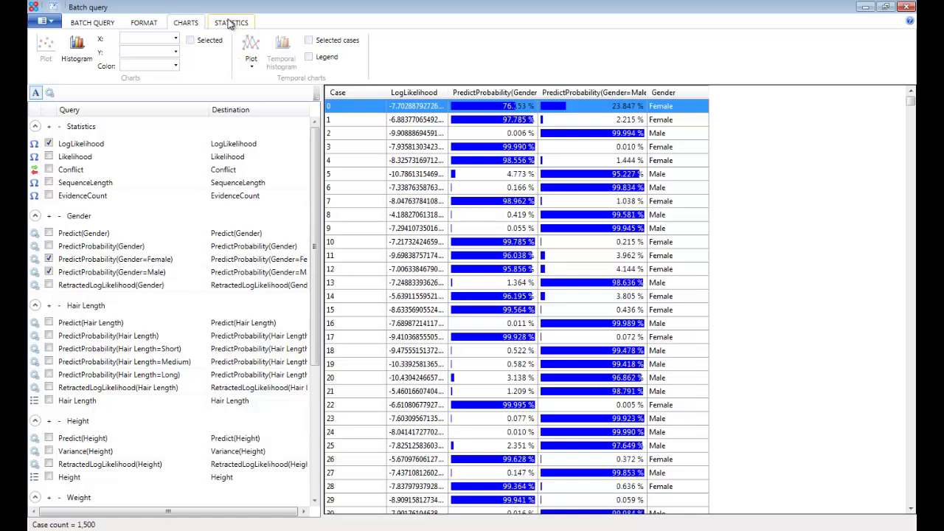
left_click(230, 23)
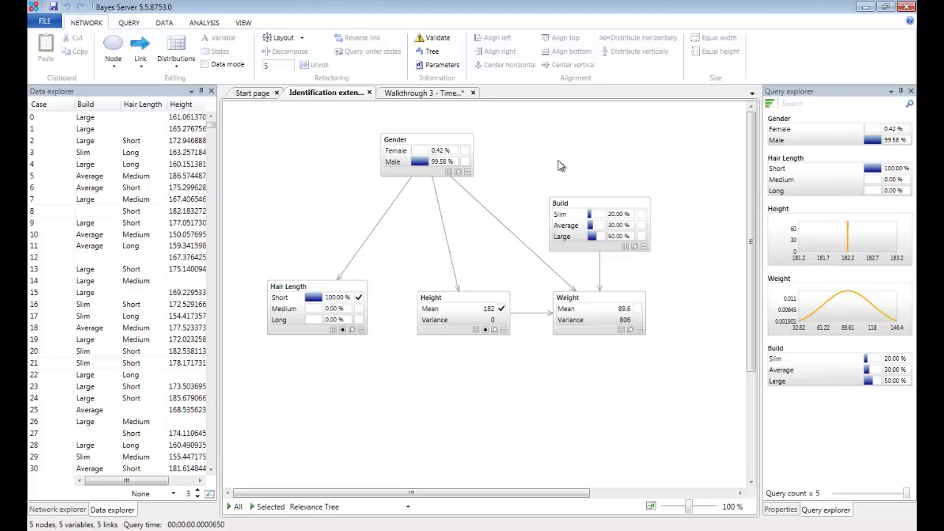
Switch to the Walkthrough 3 time-series network to view its X1 and X2 forecasts.
left_click(432, 96)
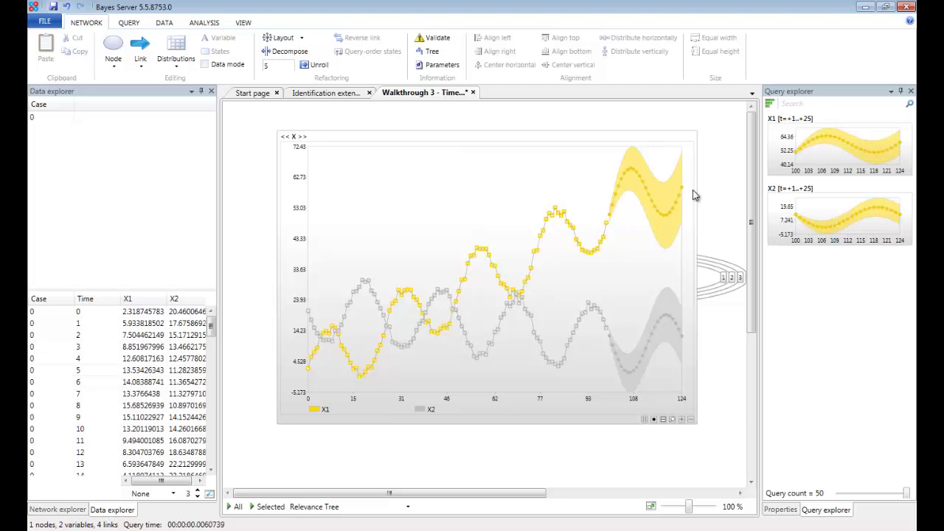
left_click(735, 341)
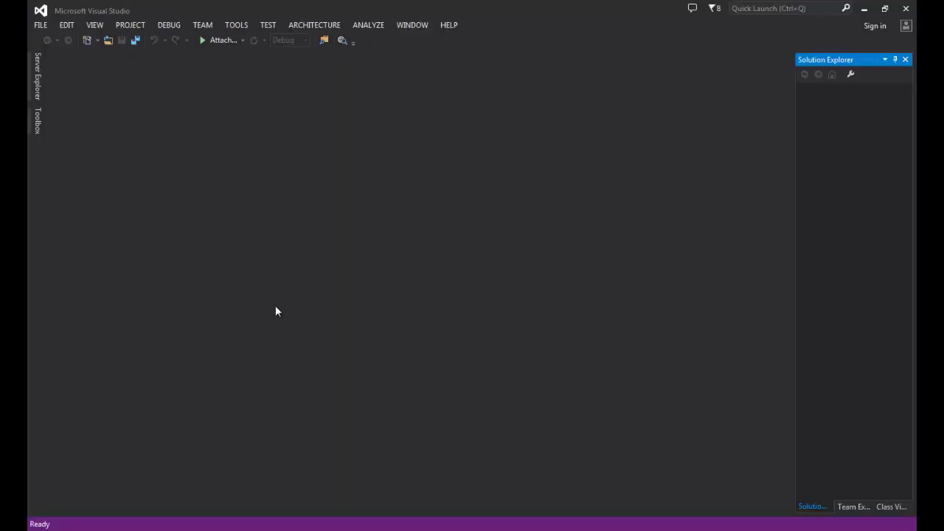
Create a new console application project named ConsoleApplication4.
left_click(42, 25)
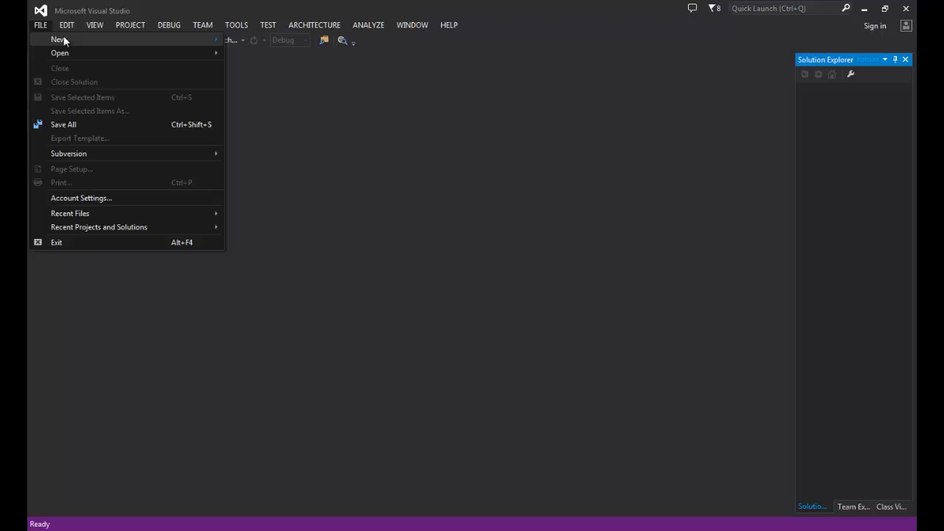
mouse_move(63, 39)
left_click(279, 45)
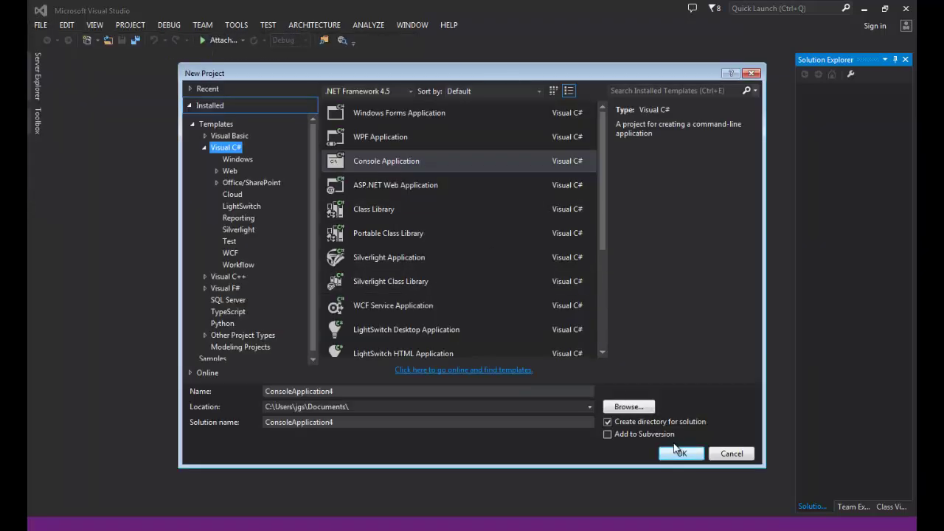
left_click(679, 453)
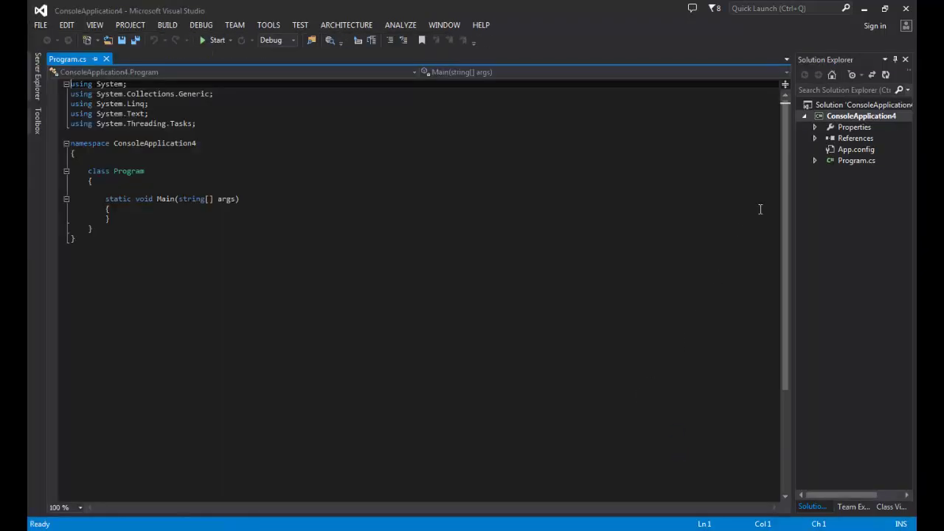
Reference all eight BayesServer DLLs from the API\NET 4.0 folder in the project.
left_click(854, 139)
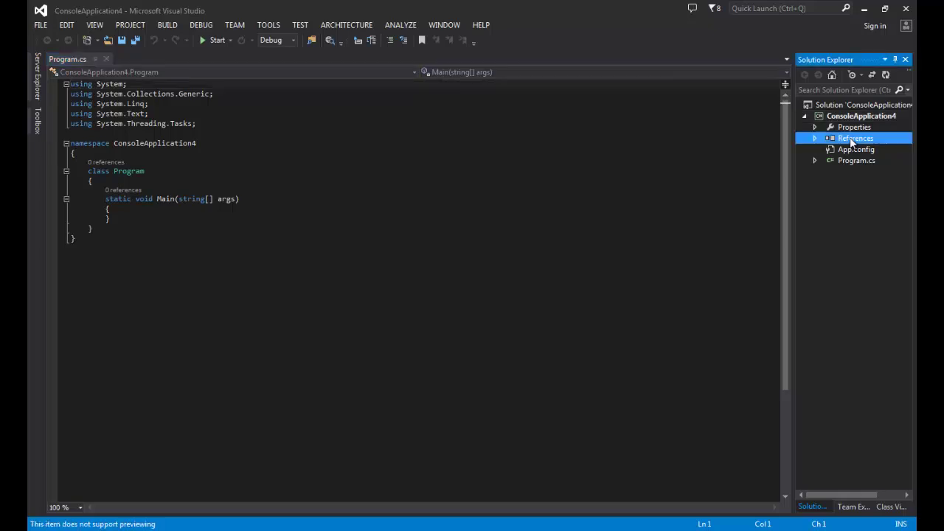
right_click(852, 140)
left_click(790, 143)
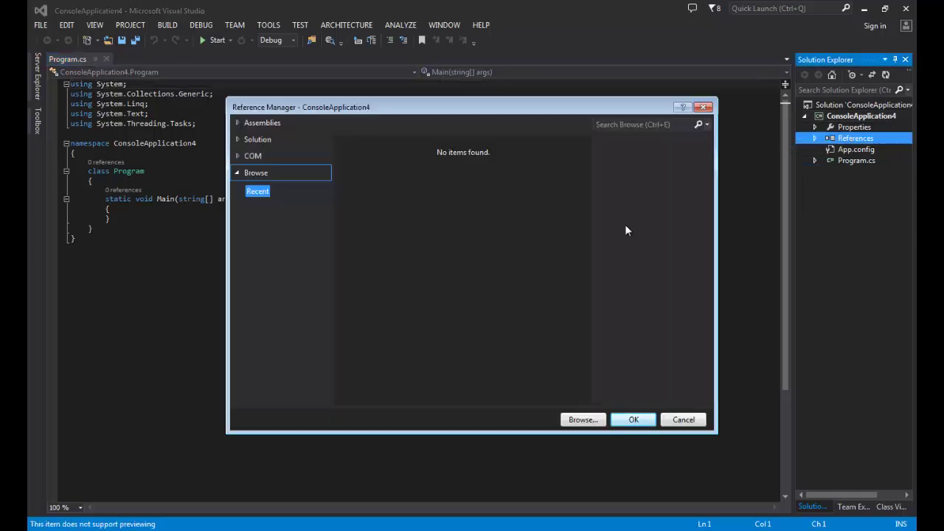
left_click(582, 420)
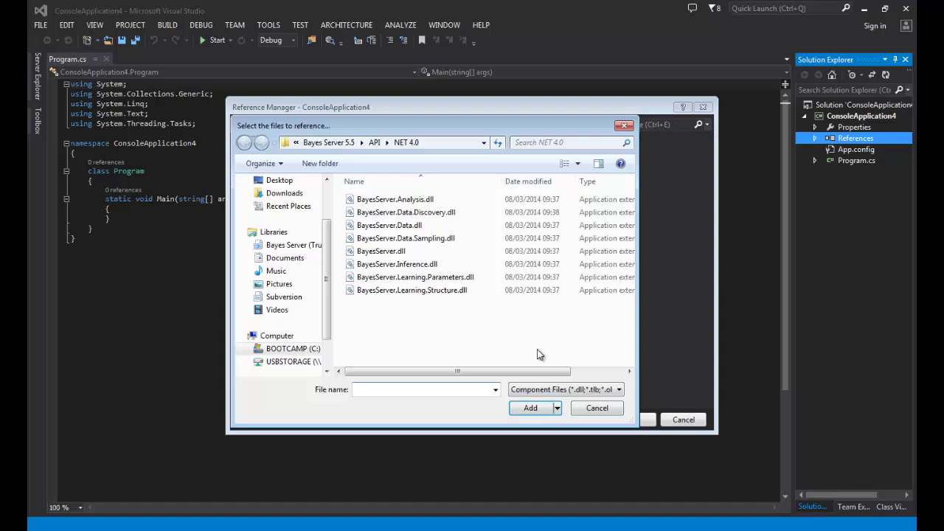
double_click(443, 129)
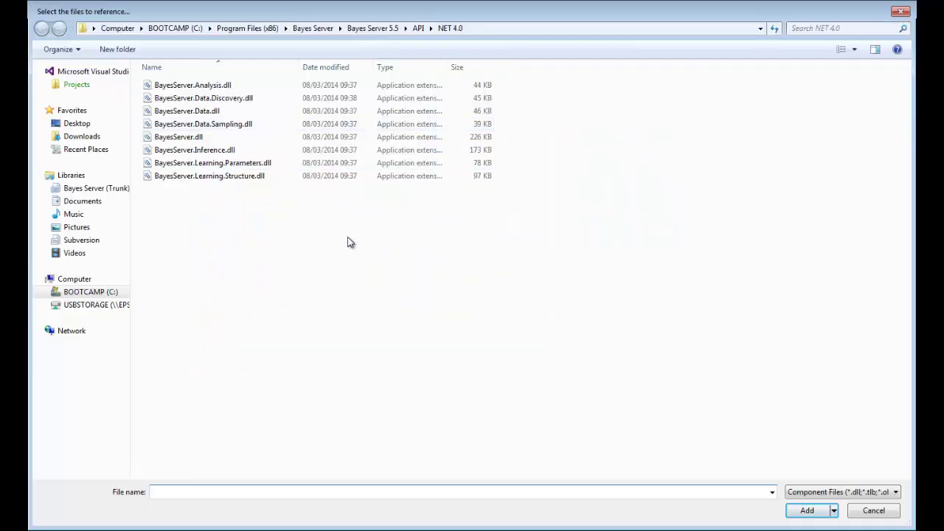
left_click(207, 86)
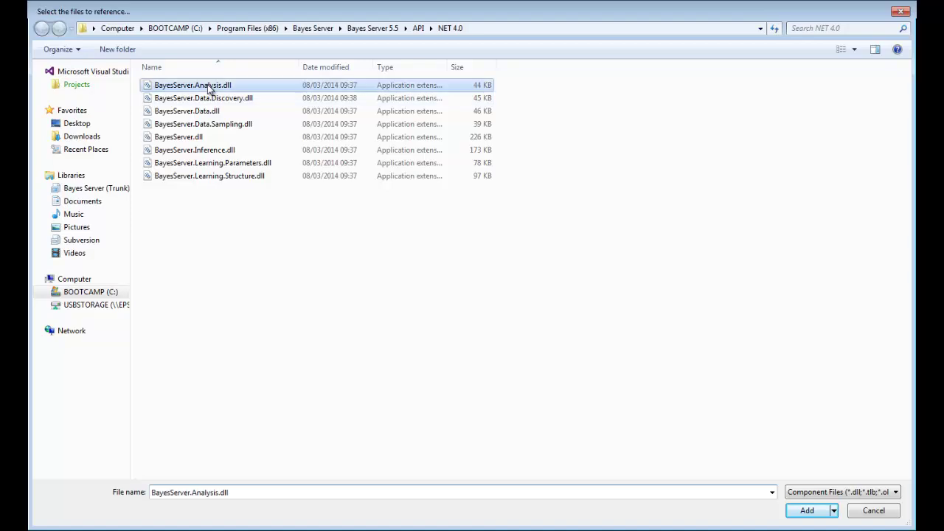
left_click(211, 177, "shift")
left_click(807, 511)
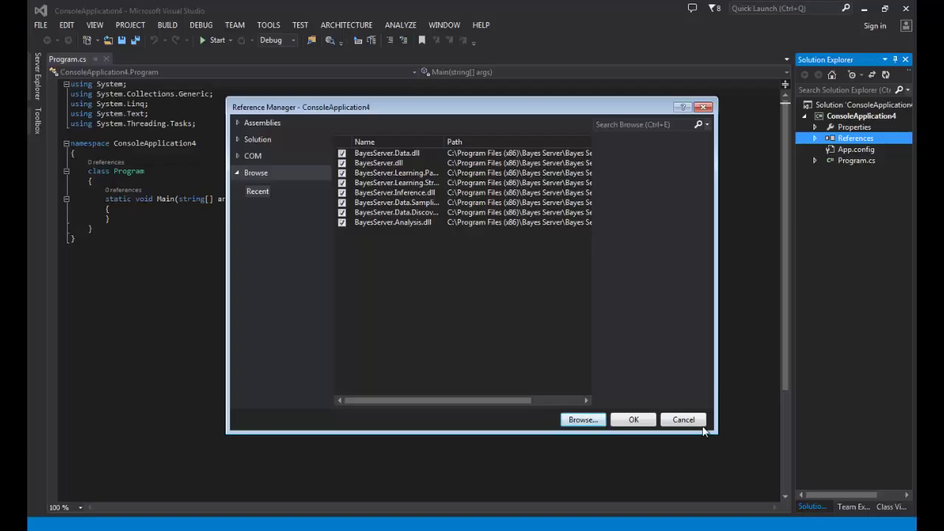
left_click(628, 420)
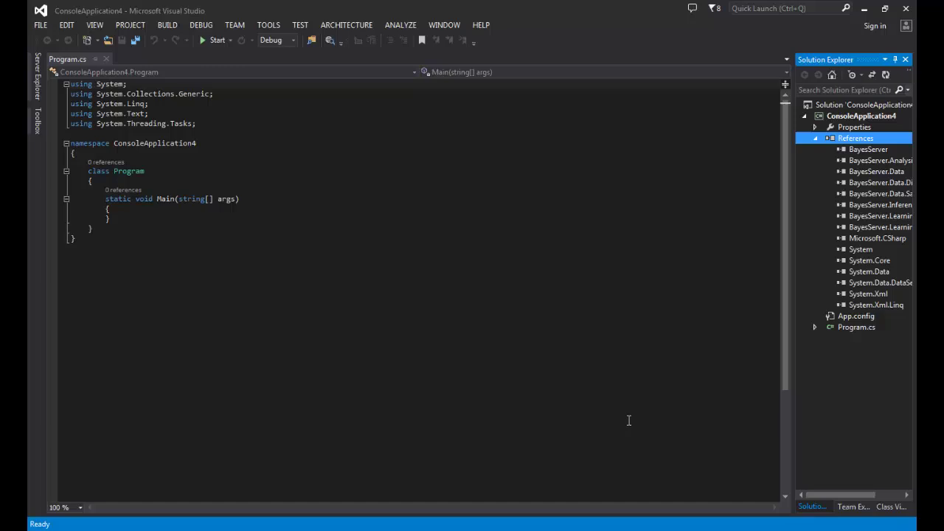
left_click(262, 192)
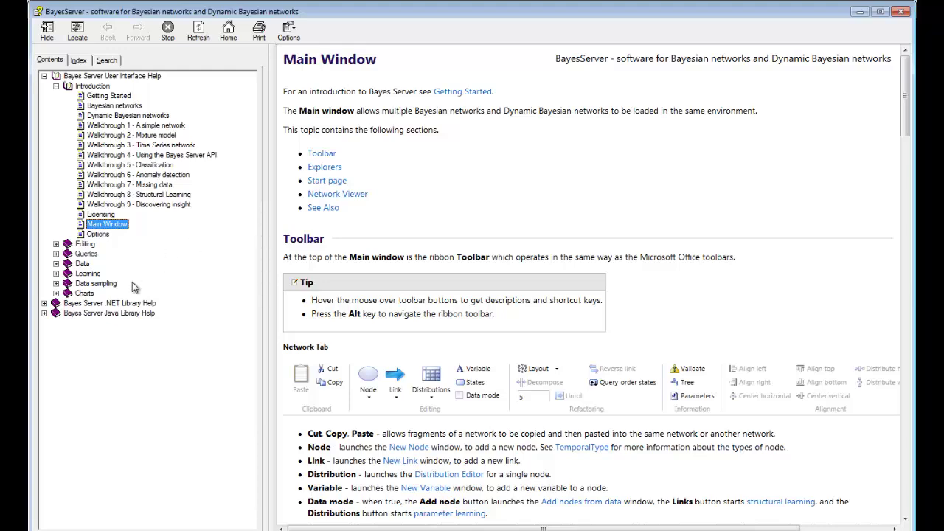
Open the Network class topic under Bayes Server .NET Library Help and scroll through its C# example.
left_click(109, 303)
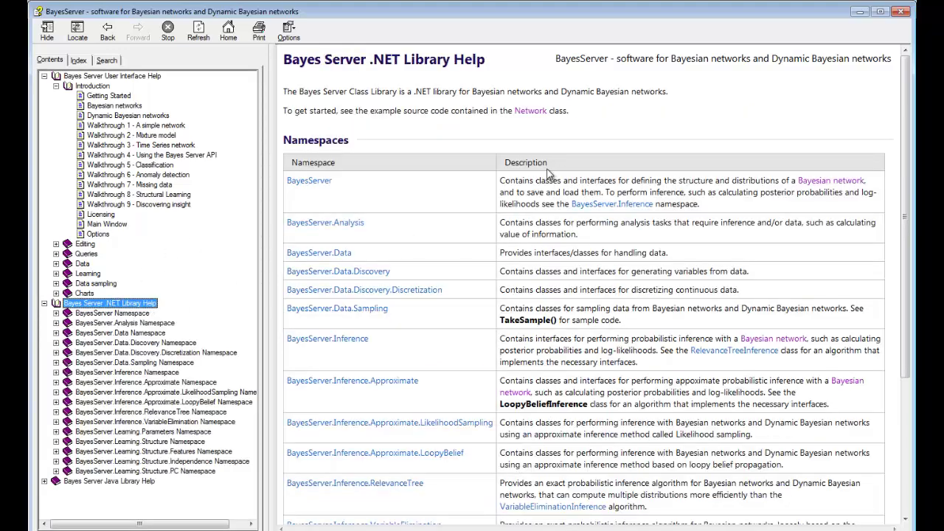
left_click(531, 112)
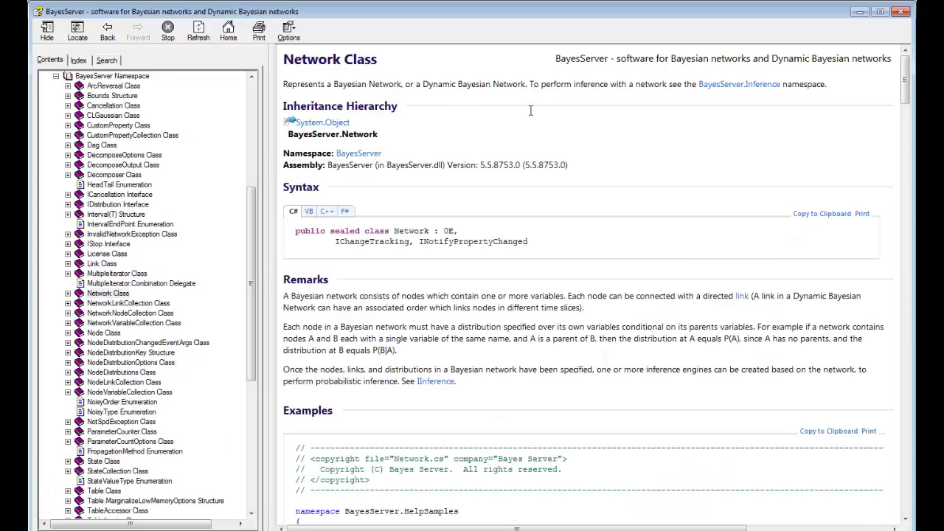
scroll(610, 255, "down", 3)
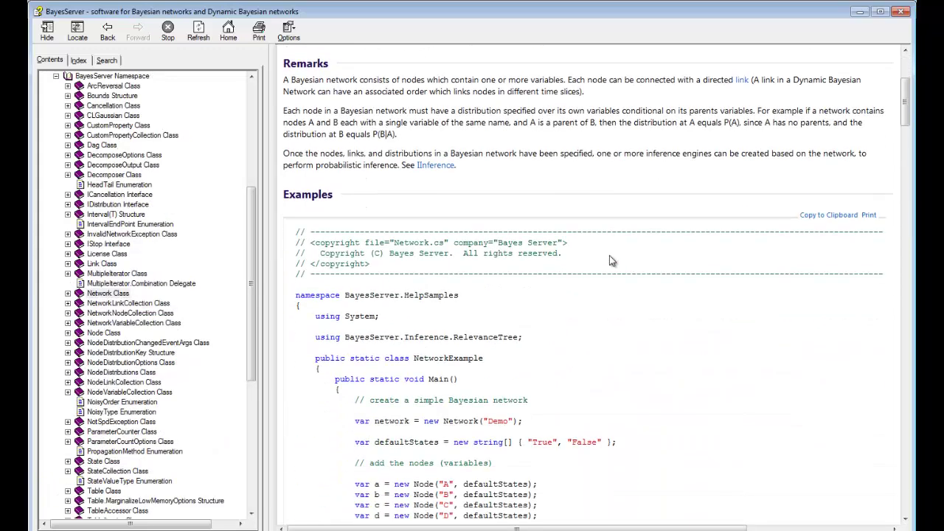
scroll(552, 286, "down", 2)
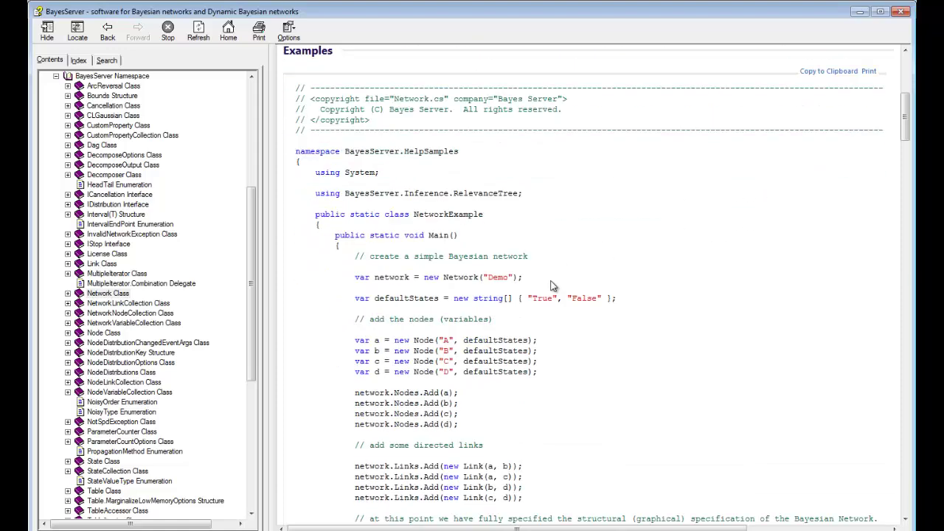
scroll(551, 286, "up", 2)
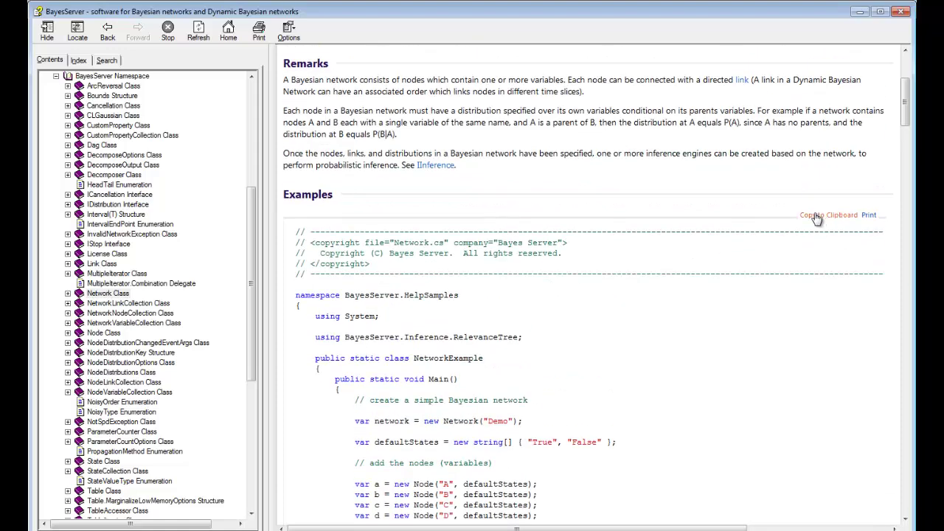
scroll(817, 219, "up", 3)
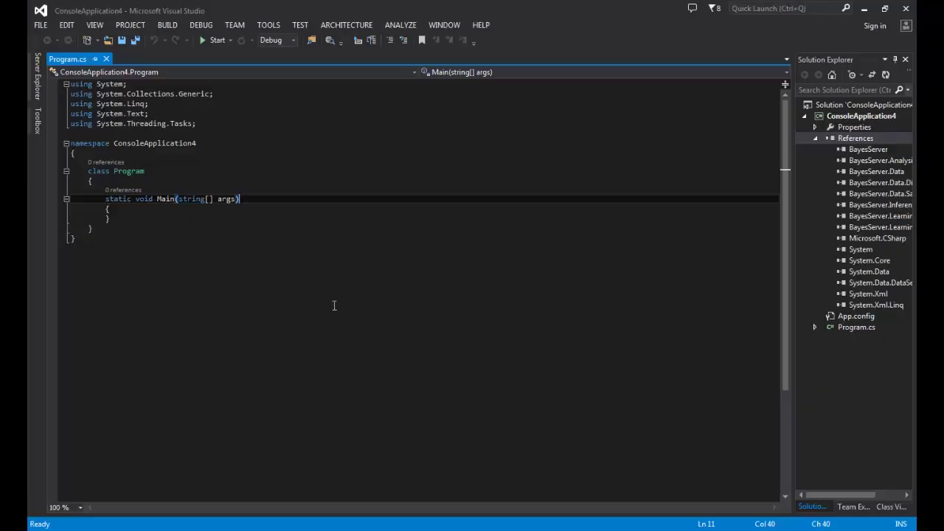
Replace all Program.cs code with the pasted Network example, then build and run it.
left_click(293, 268)
key("ctrl+a")
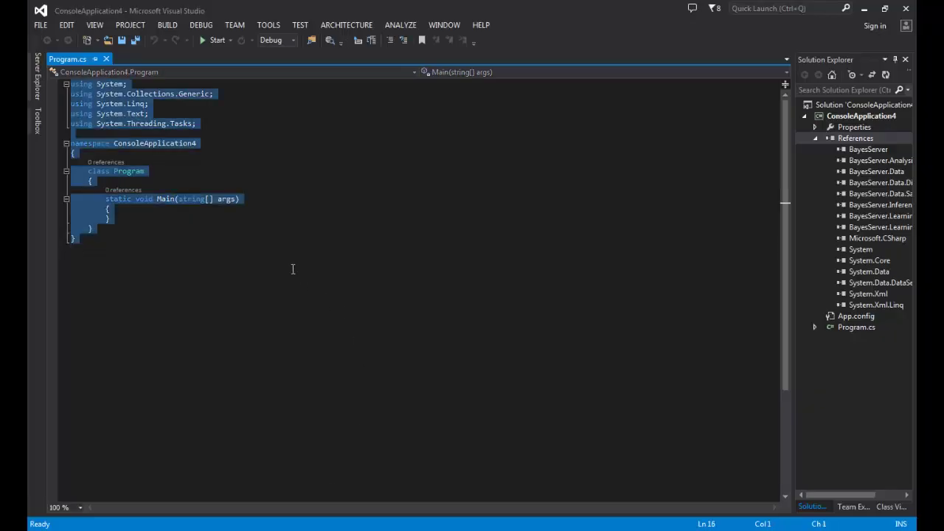
key("ctrl+v")
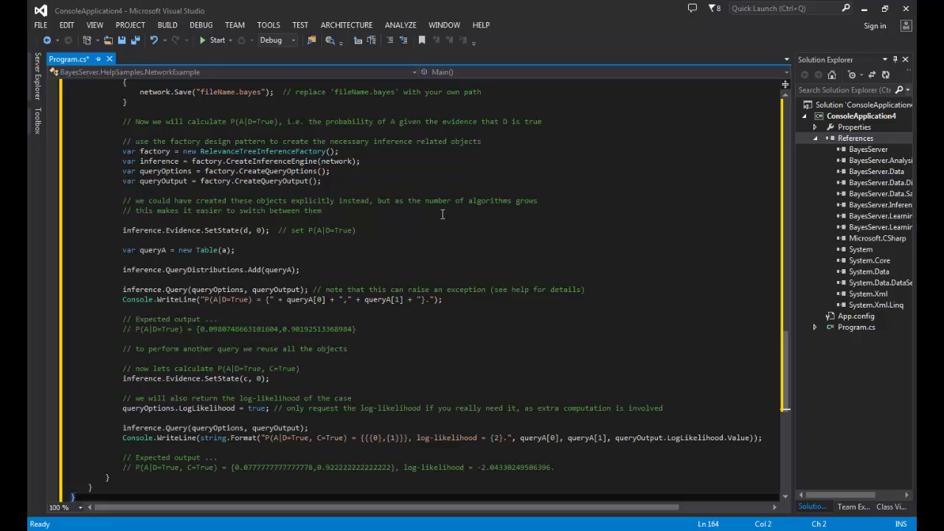
scroll(473, 255, "up", 20)
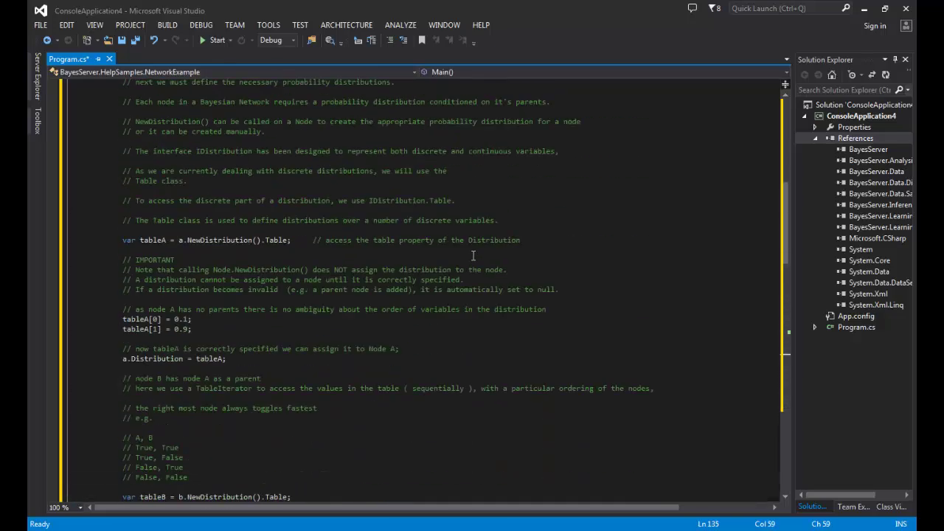
scroll(472, 255, "up", 9)
left_click(396, 191)
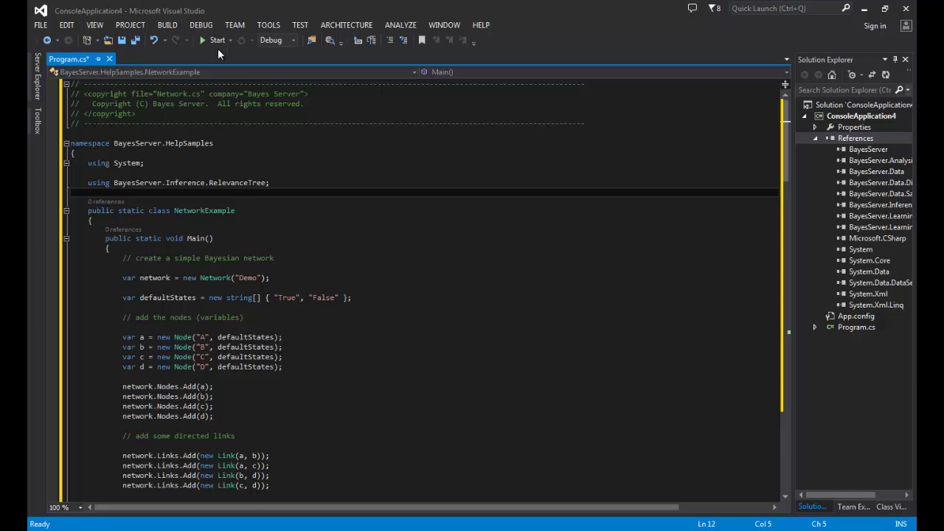
left_click(209, 42)
scroll(487, 358, "down", 20)
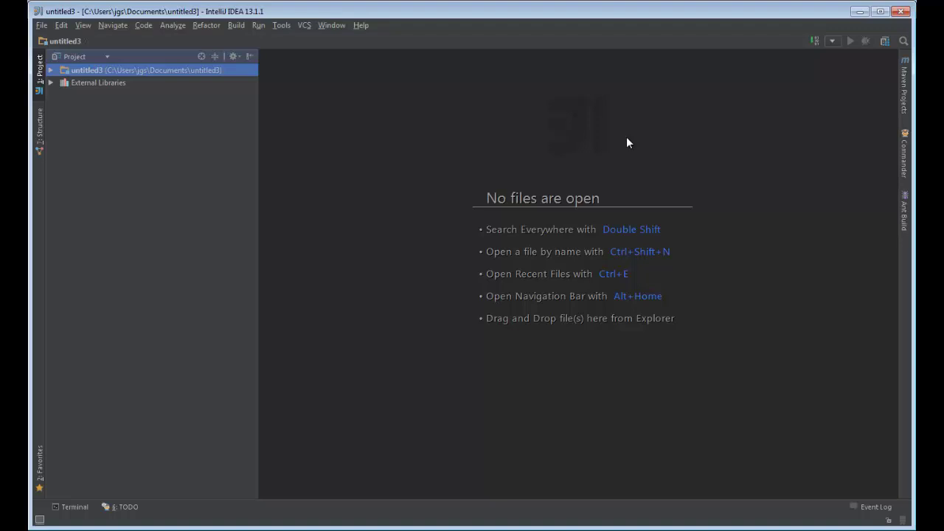
Create a Java Command Line App project, untitled4, and open it in the current window.
left_click(42, 26)
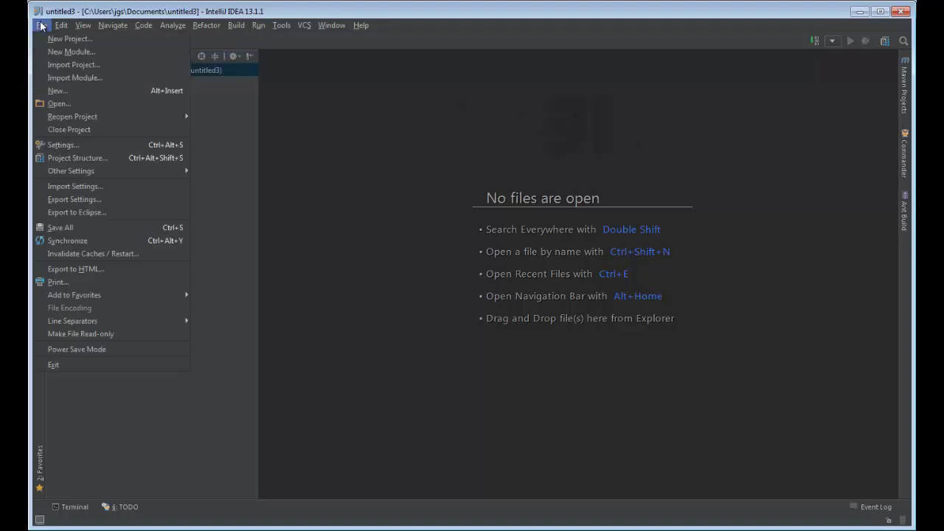
left_click(58, 35)
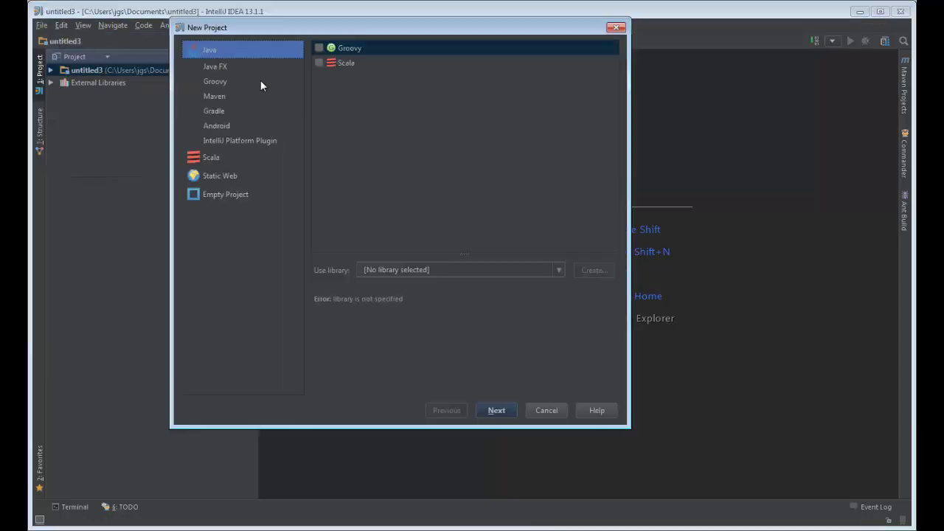
left_click(496, 411)
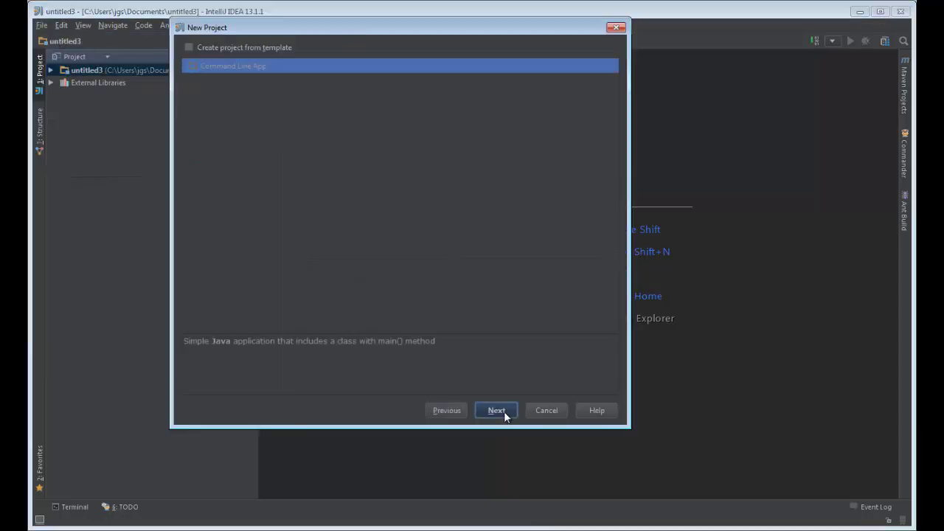
left_click(496, 411)
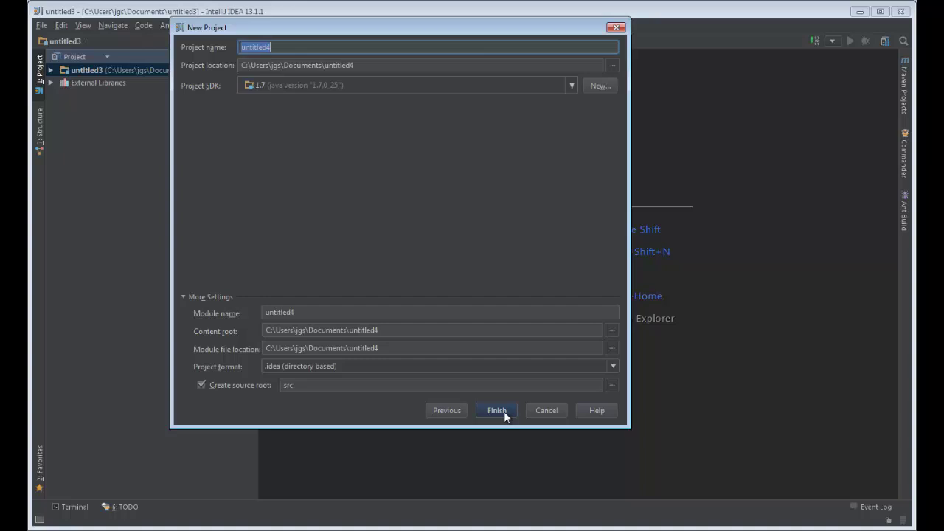
left_click(497, 410)
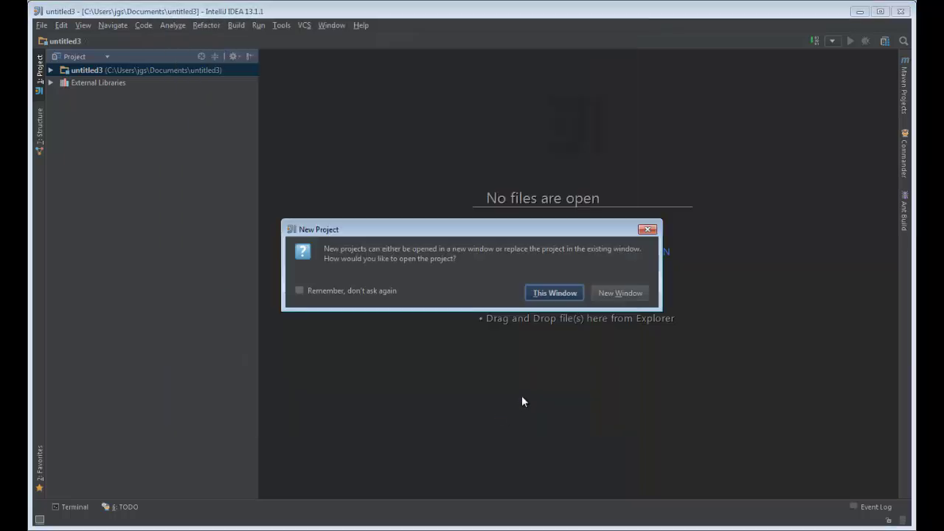
left_click(554, 294)
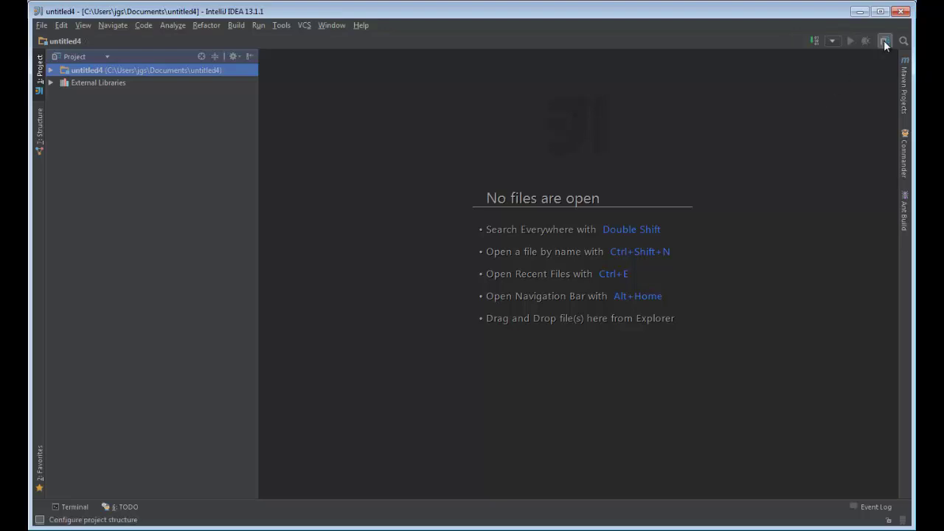
Start adding a new Java library under Libraries in Project Structure.
left_click(884, 41)
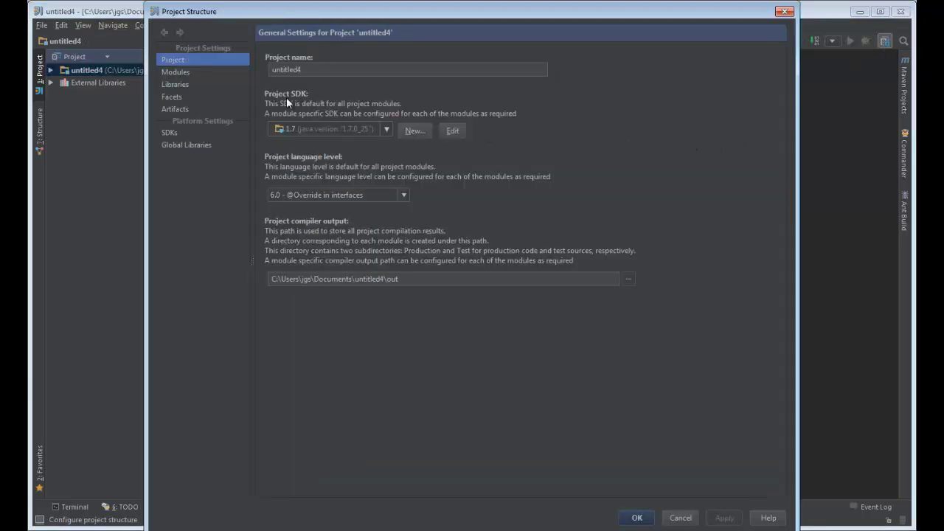
left_click(196, 84)
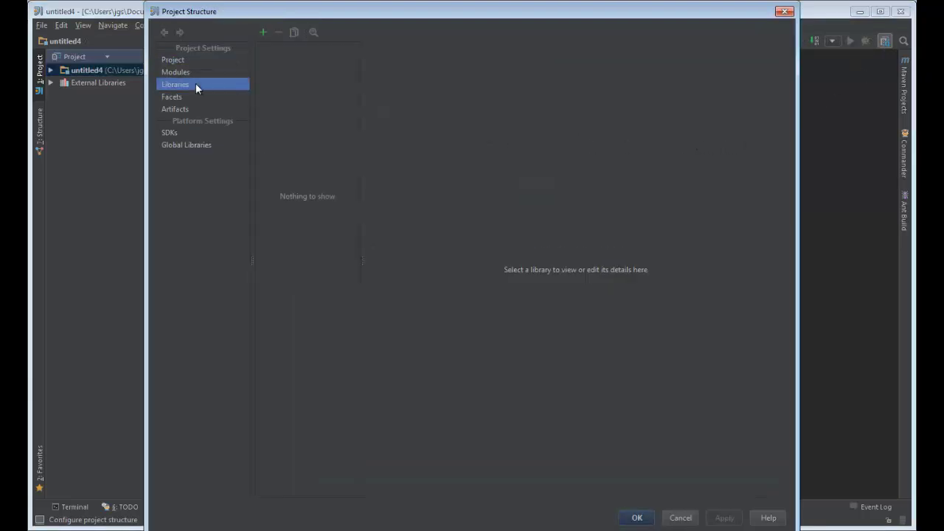
left_click(264, 32)
left_click(284, 66)
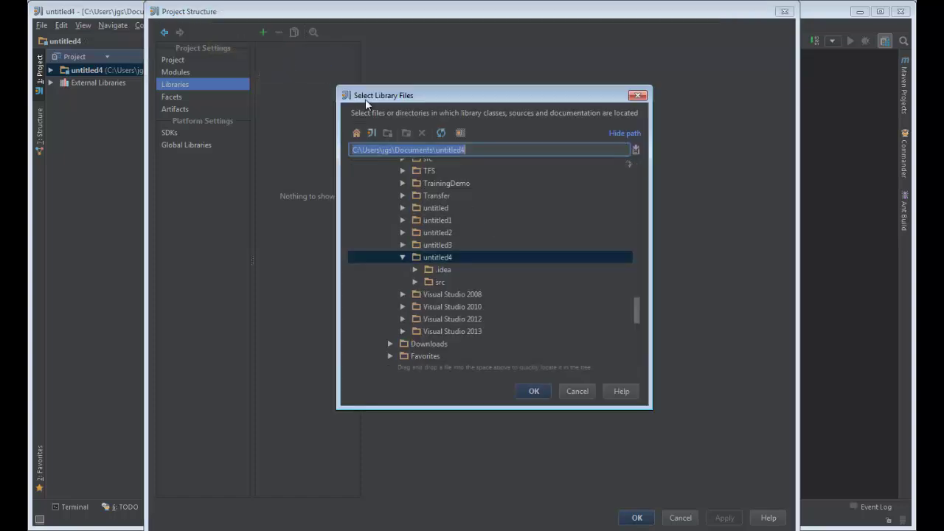
Add the bayesserver-5.5 and bayesserver-5.5-javadoc jars from Bayes Server 5.5\API\Java to the untitled4 module.
type("C:\\Program Files (x86)\\Bayes Server\\Bayes Server 5.5")
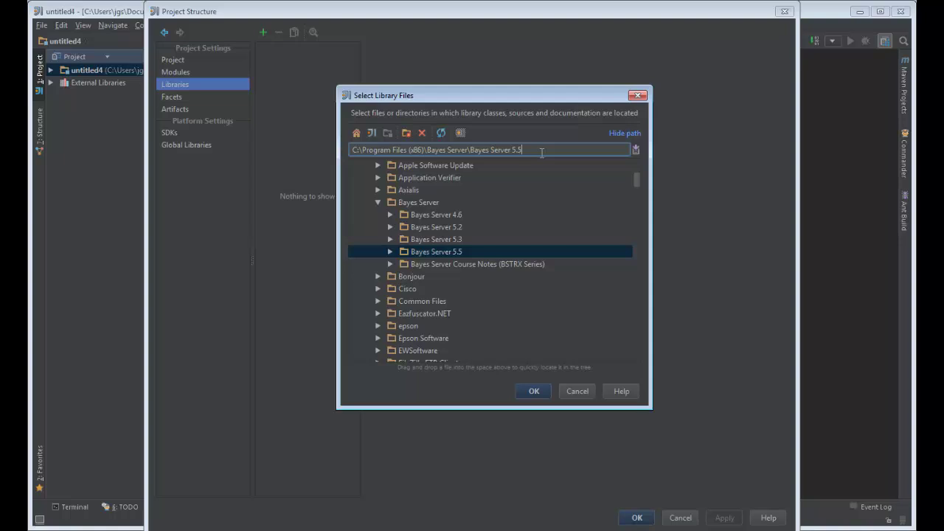
left_click(390, 251)
left_click(424, 265)
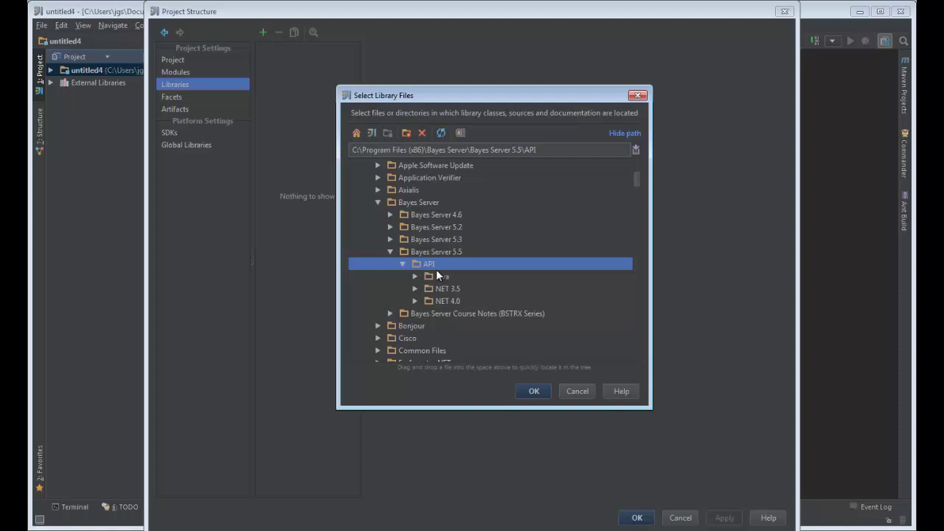
double_click(438, 276)
left_click(470, 289)
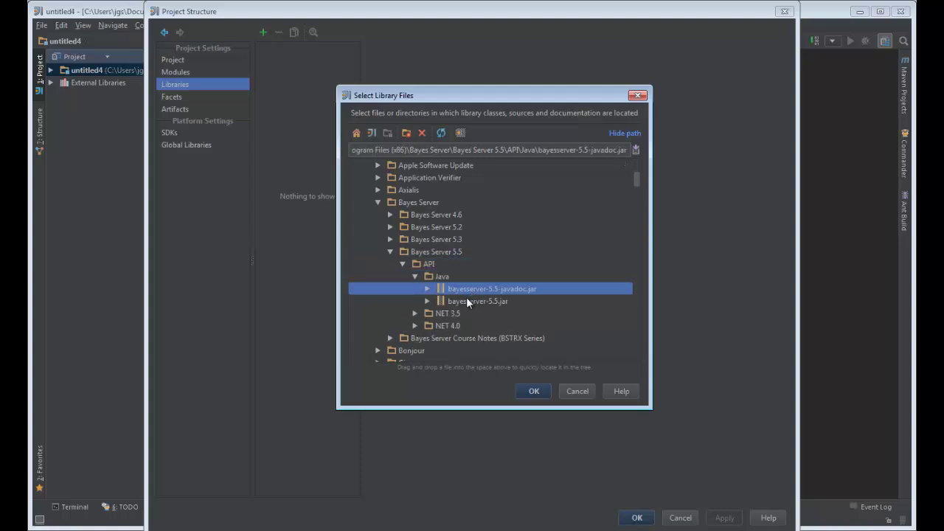
left_click(466, 299, "shift")
left_click(534, 391)
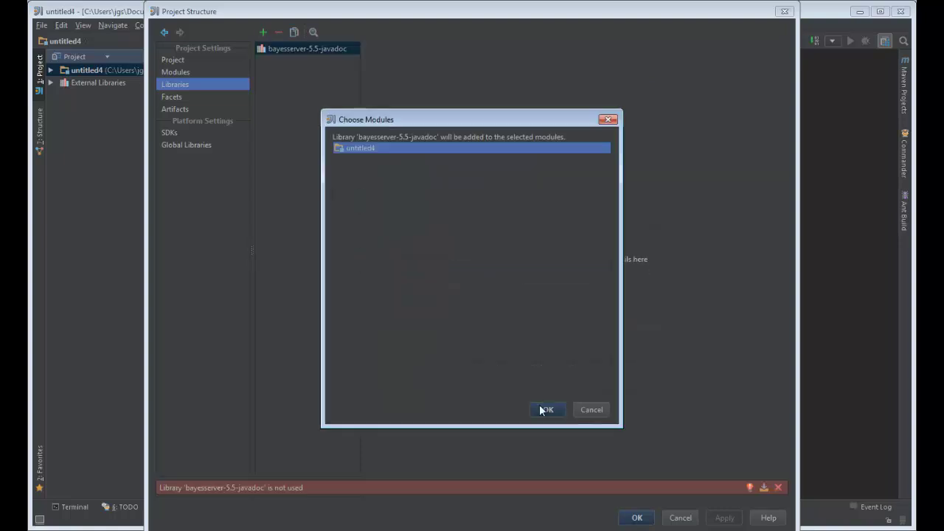
left_click(542, 407)
left_click(636, 517)
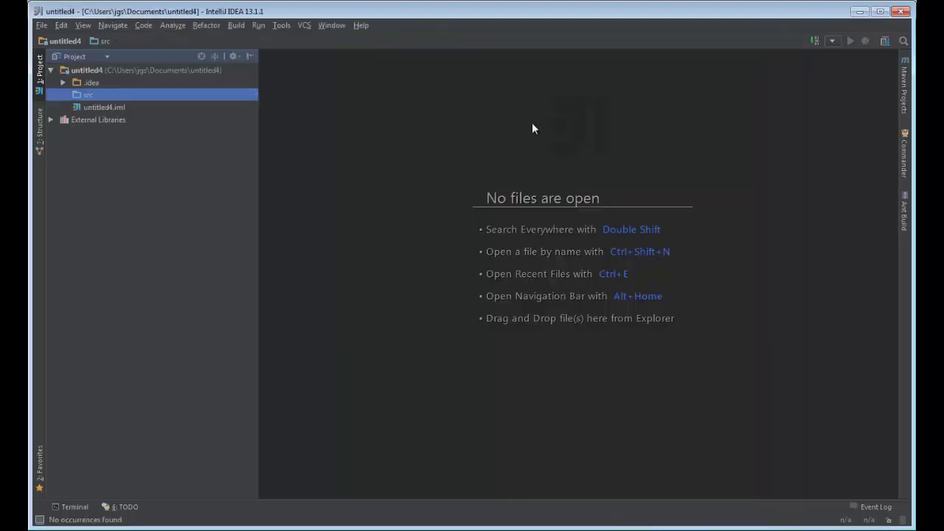
Create a new Java class com.bayesserver.examples.Main in the src folder.
right_click(96, 94)
mouse_move(148, 105)
left_click(316, 99)
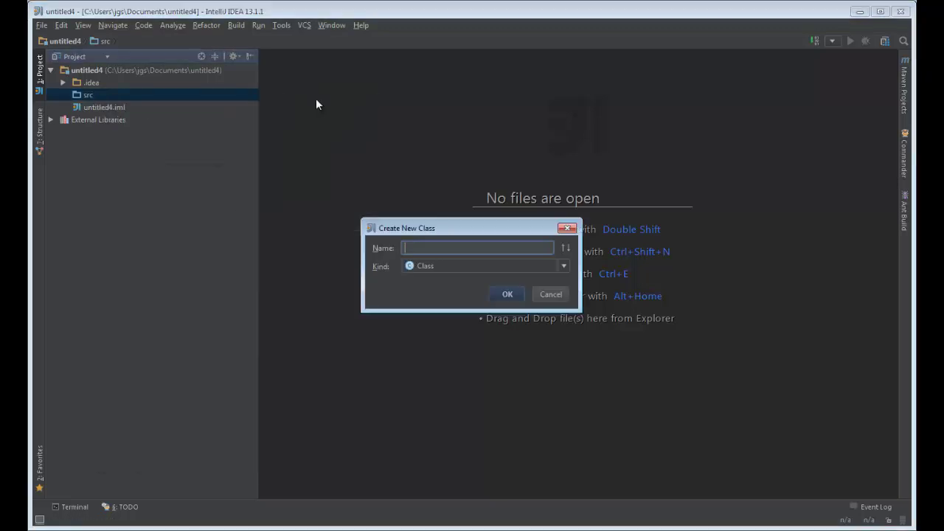
type("com.bayesserver.examples.Main")
key("Return")
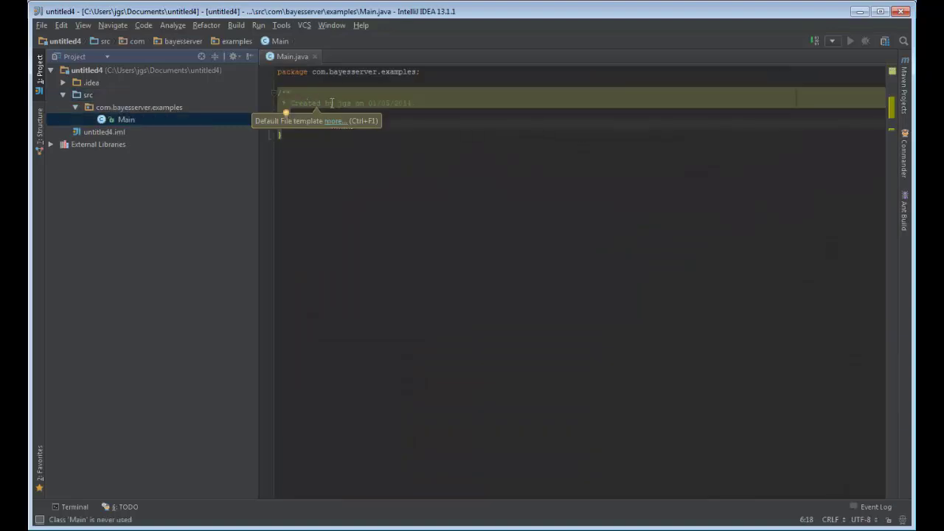
Delete the generated header comment and its leftover lines from Main.java.
key("F2")
key("shift+Down")
key("shift+Down")
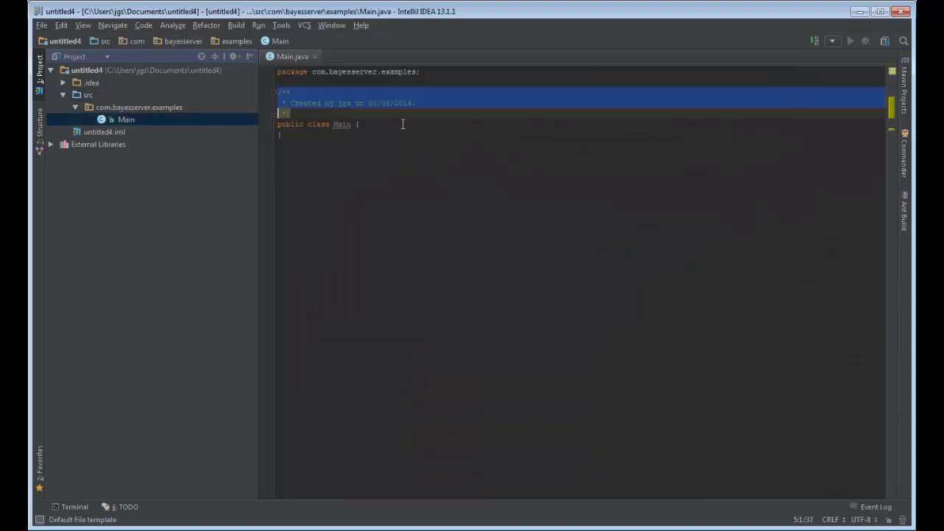
key("Delete")
key("shift+Down")
key("Delete")
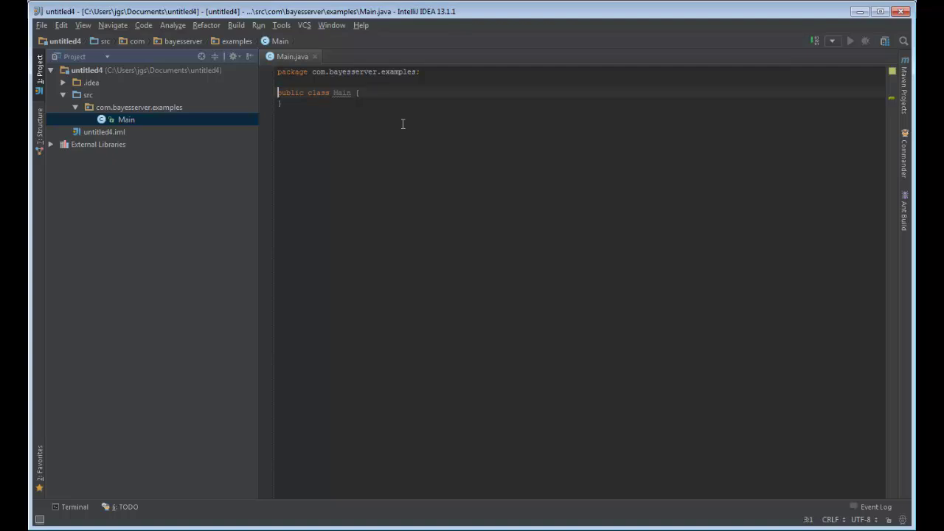
left_click(303, 103)
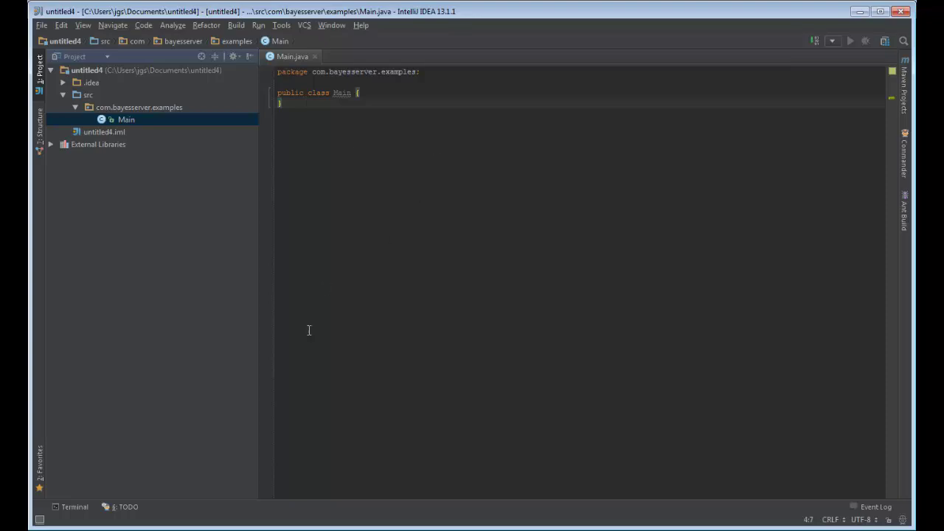
Scroll the Java help Network page to the NetworkExample code and select the whole sample.
left_click(155, 530)
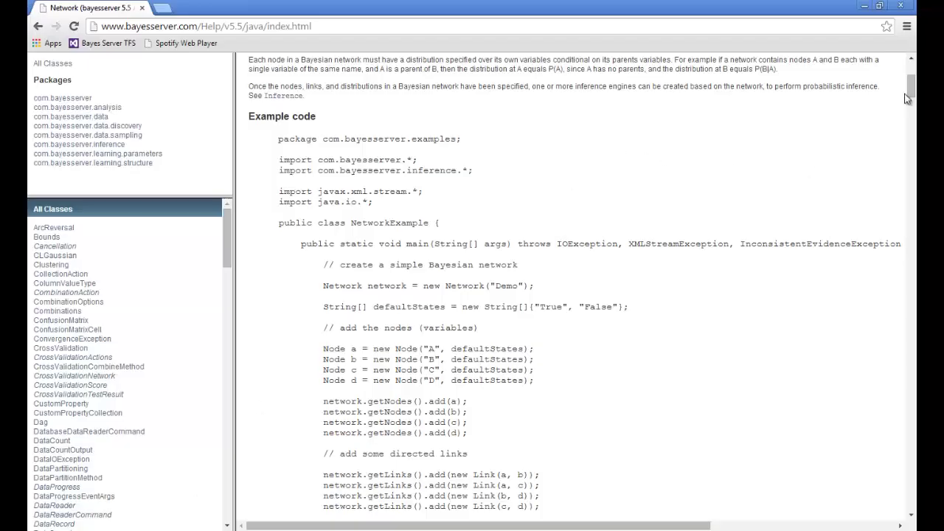
left_click_drag(914, 85, 912, 64)
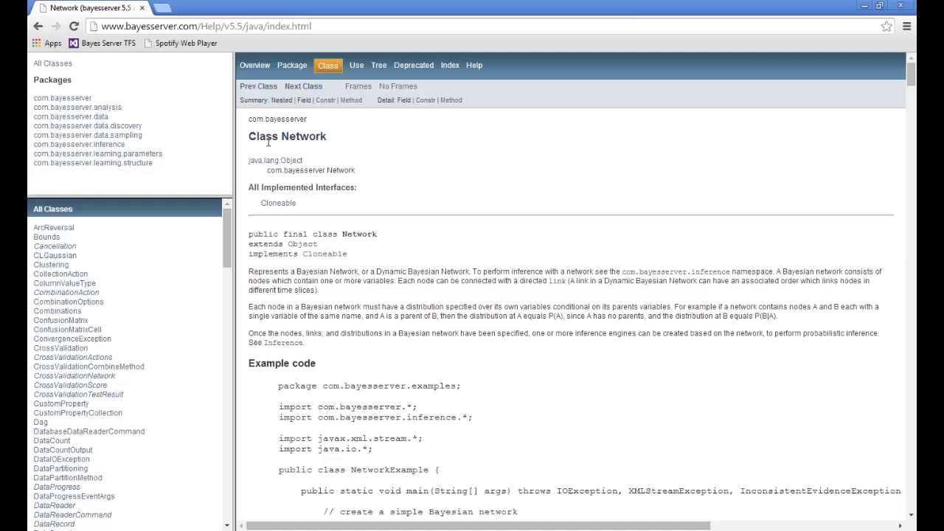
scroll(463, 213, "down", 3)
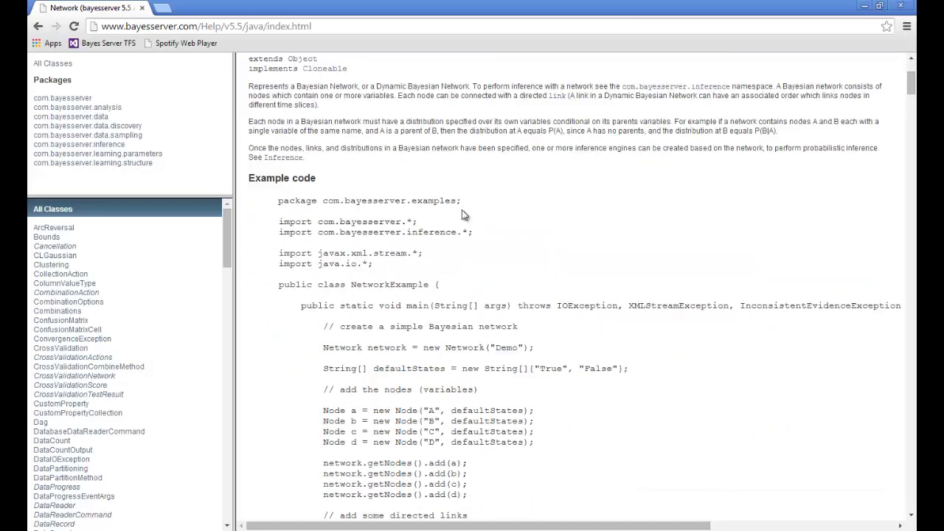
scroll(462, 214, "down", 1)
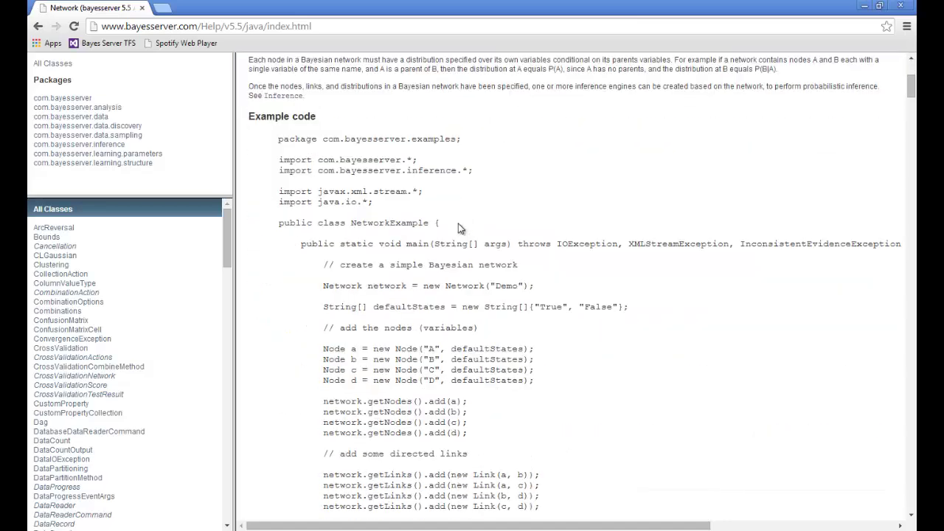
left_click_drag(278, 159, 374, 195)
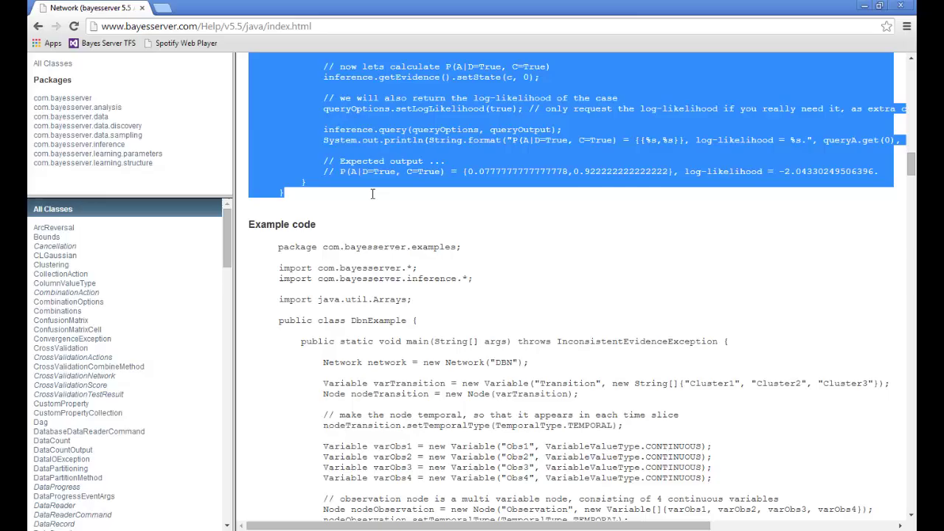
Paste the network example over the empty Main class in Main.java and rename NetworkExample to Main.
key("alt+Tab")
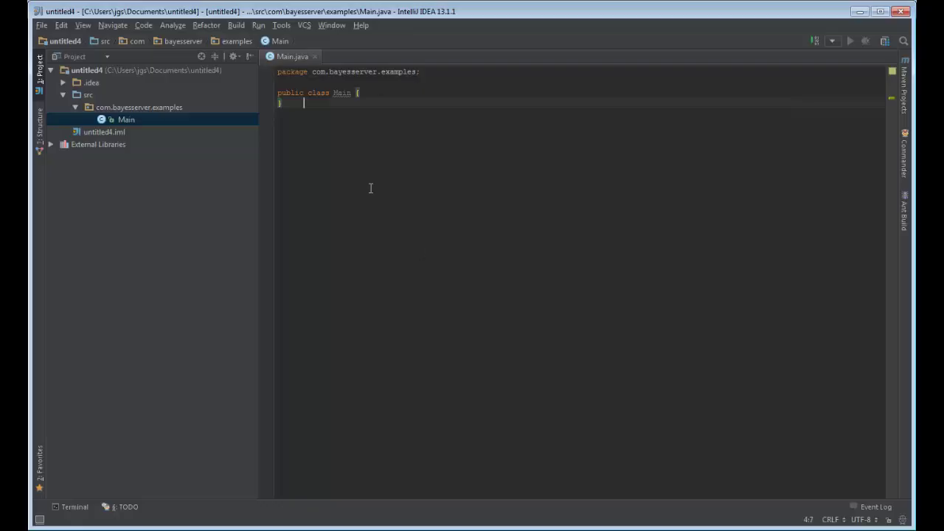
left_click_drag(278, 94, 287, 104)
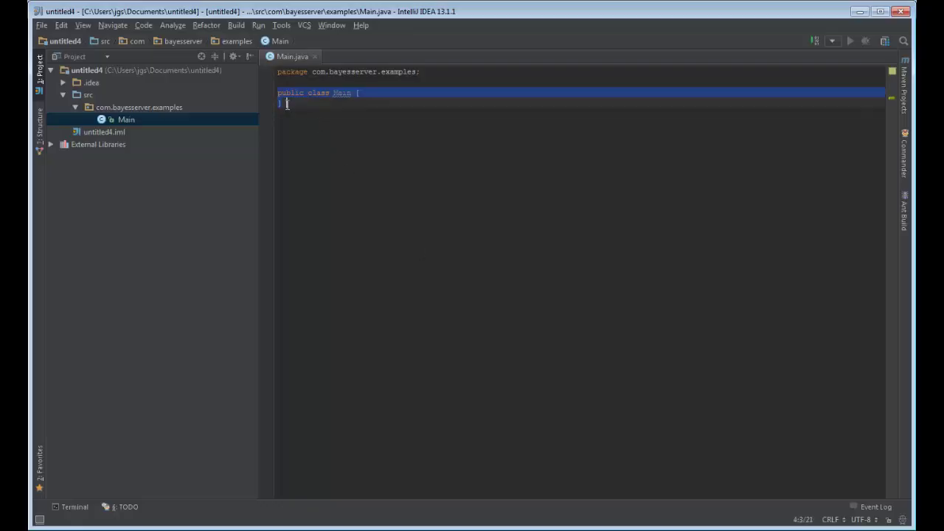
key("ctrl+v")
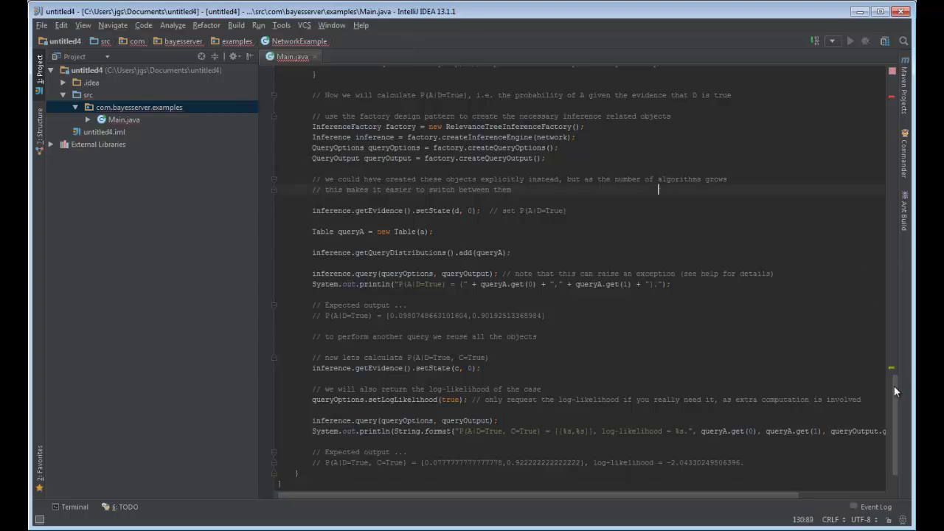
left_click_drag(894, 391, 892, 88)
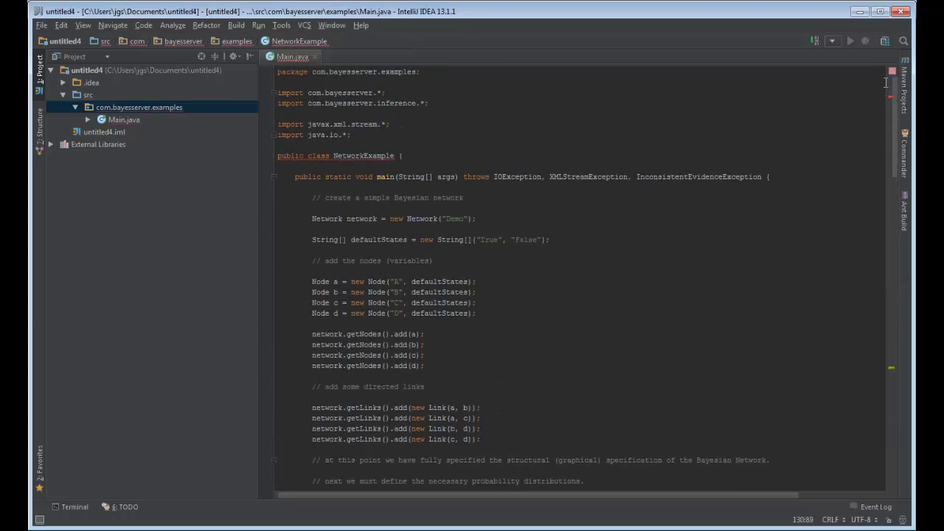
double_click(362, 155)
key("BackSpace")
type("Main")
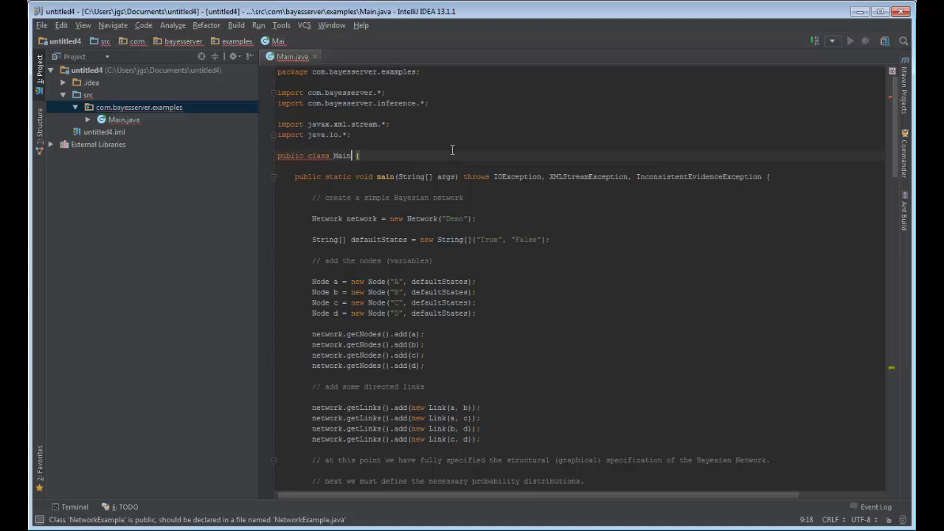
left_click(452, 148)
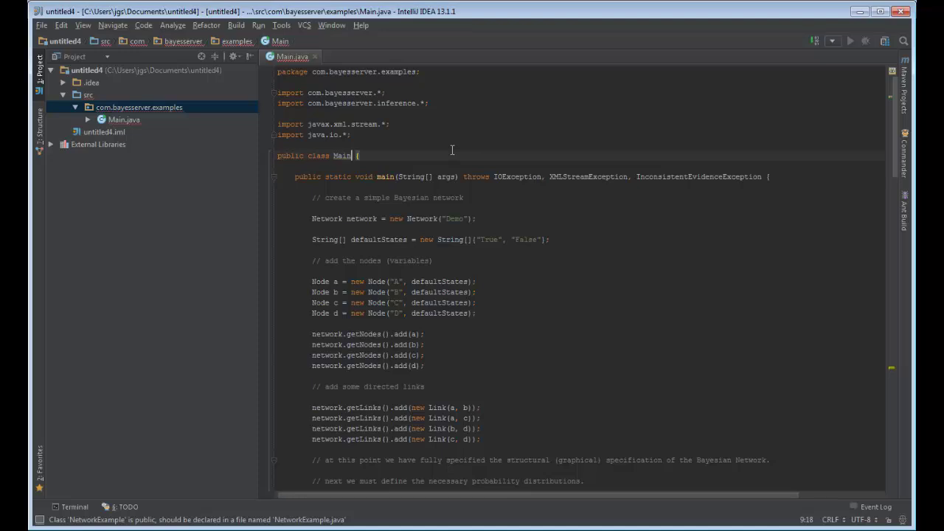
Run Main to print P(A|D=True) predictions and log-likelihood -2.0433 in the console.
left_click(258, 25)
left_click(283, 65)
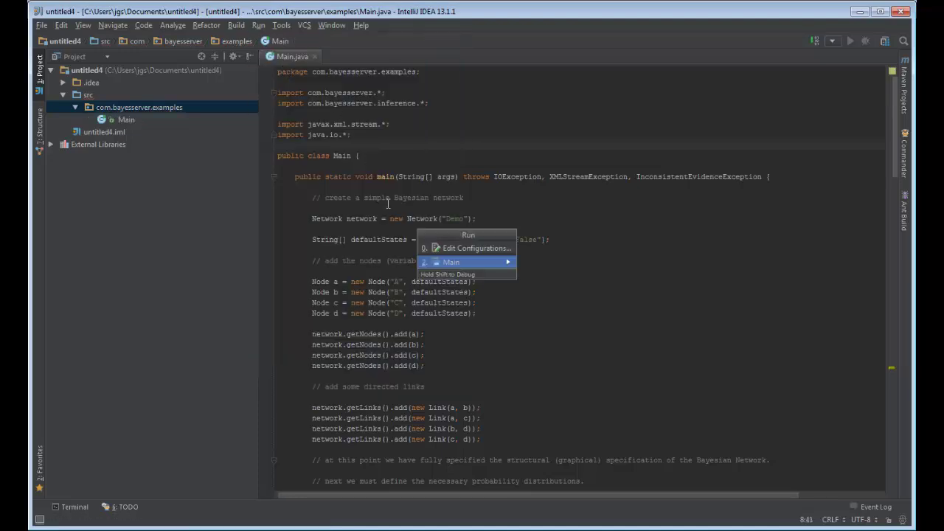
left_click(463, 262)
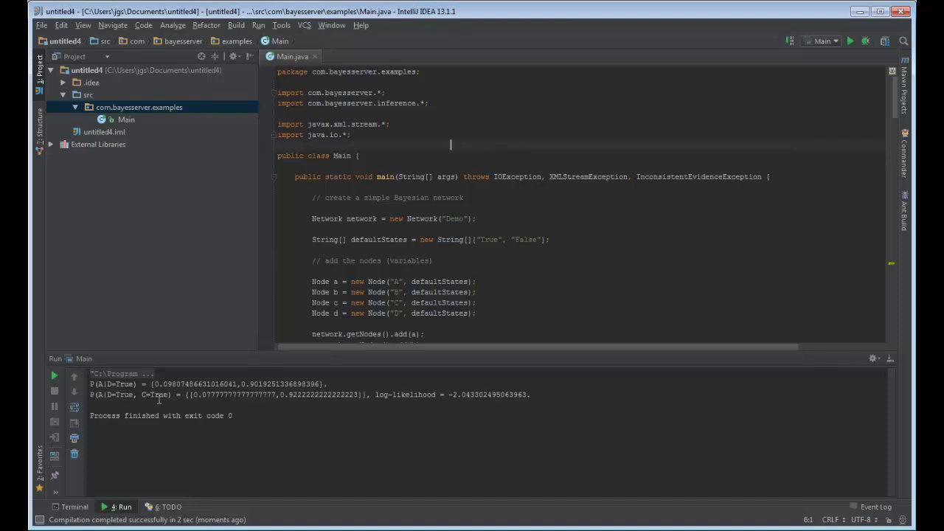
left_click(550, 396)
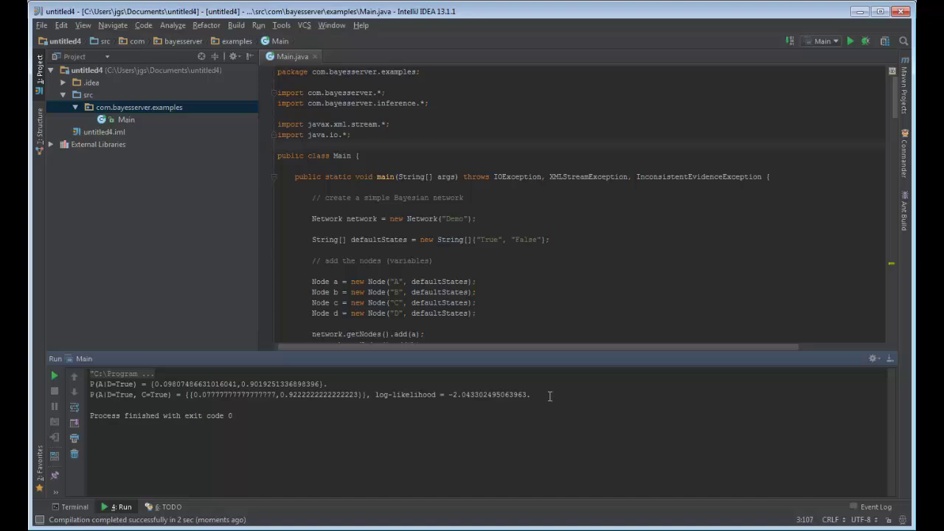